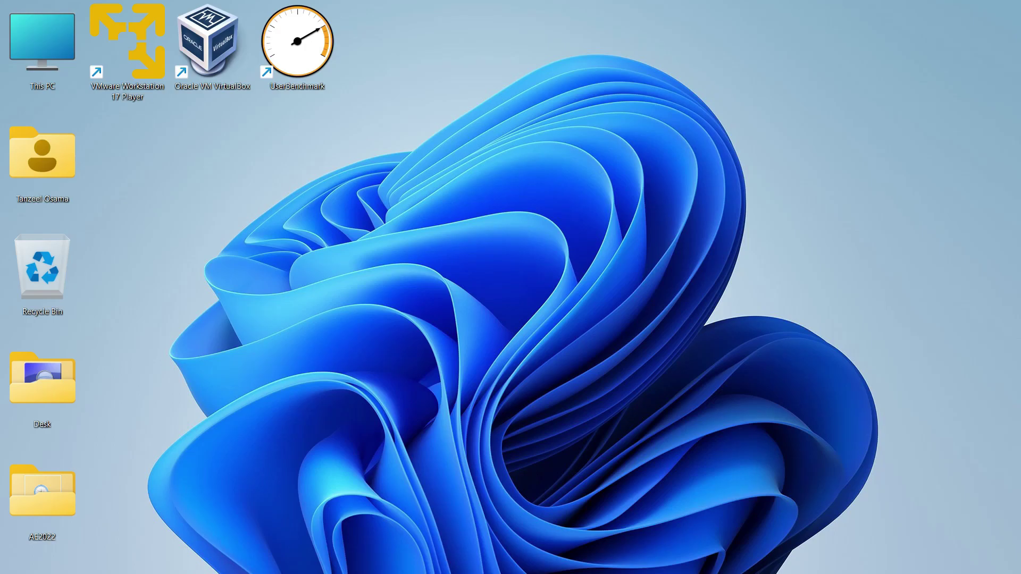
Step: Open Command Prompt as administrator and run sfc /scannow
left_click(301, 570)
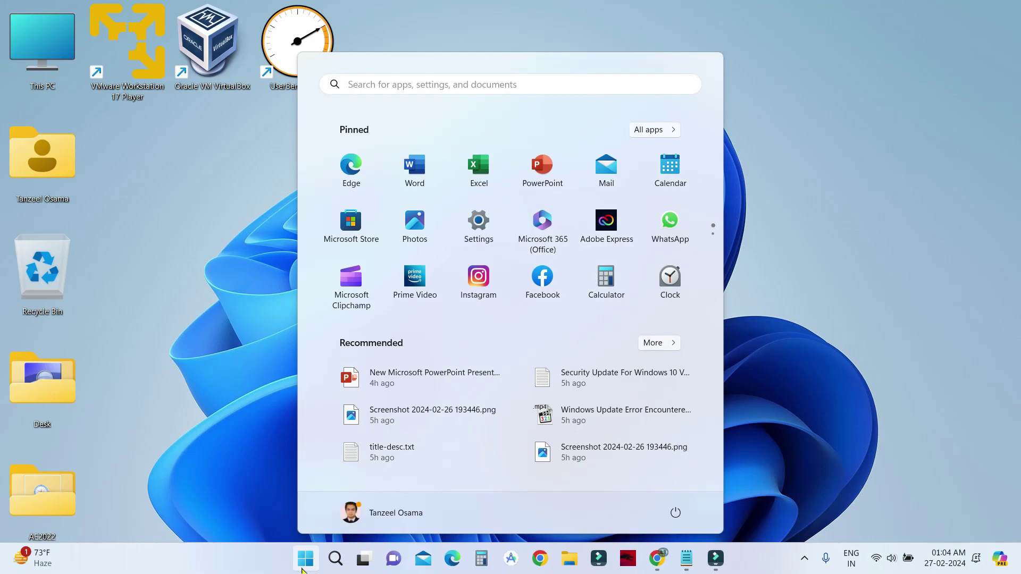
type("cmd")
left_click(561, 302)
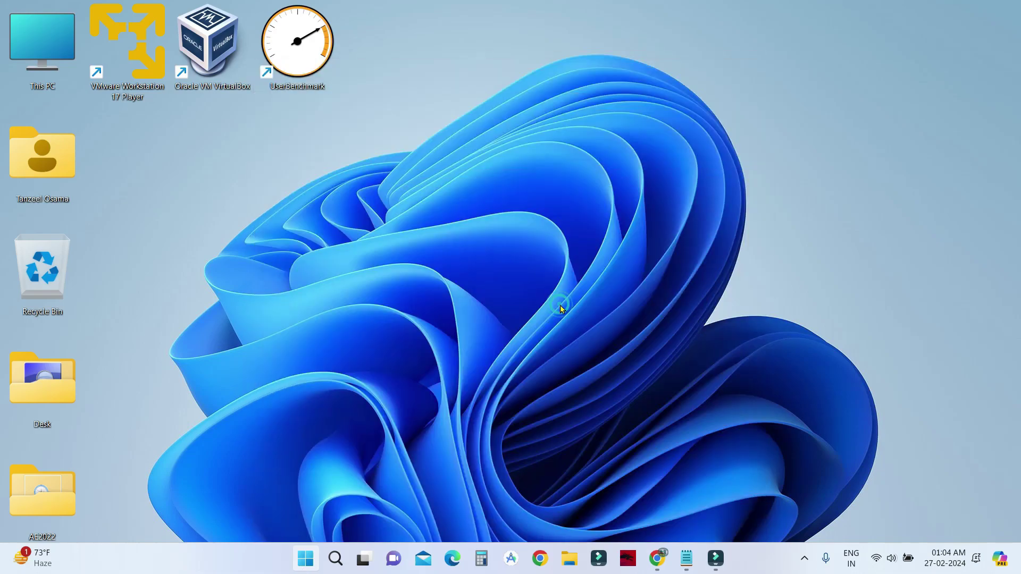
key("alt+y")
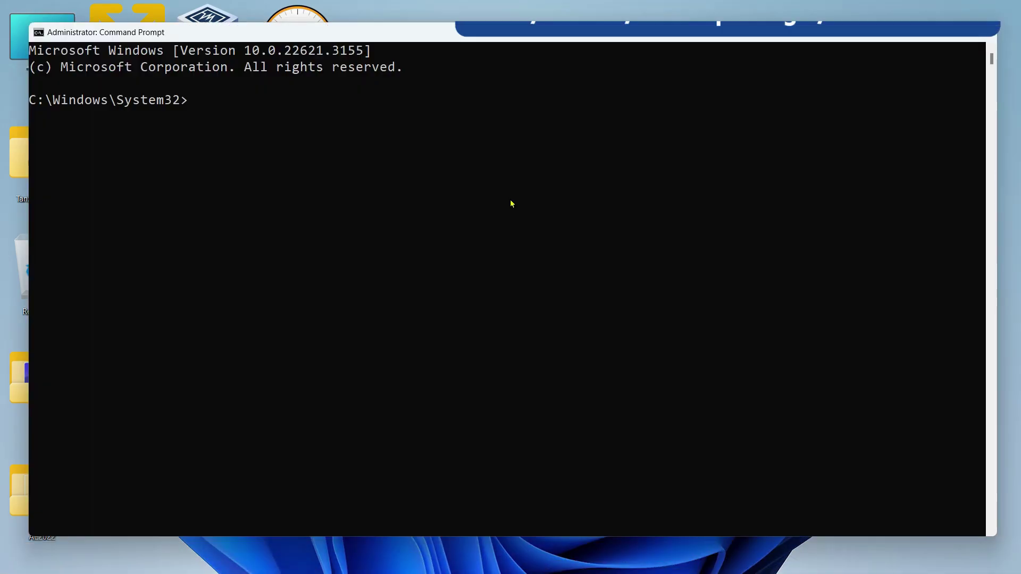
type("sfc /")
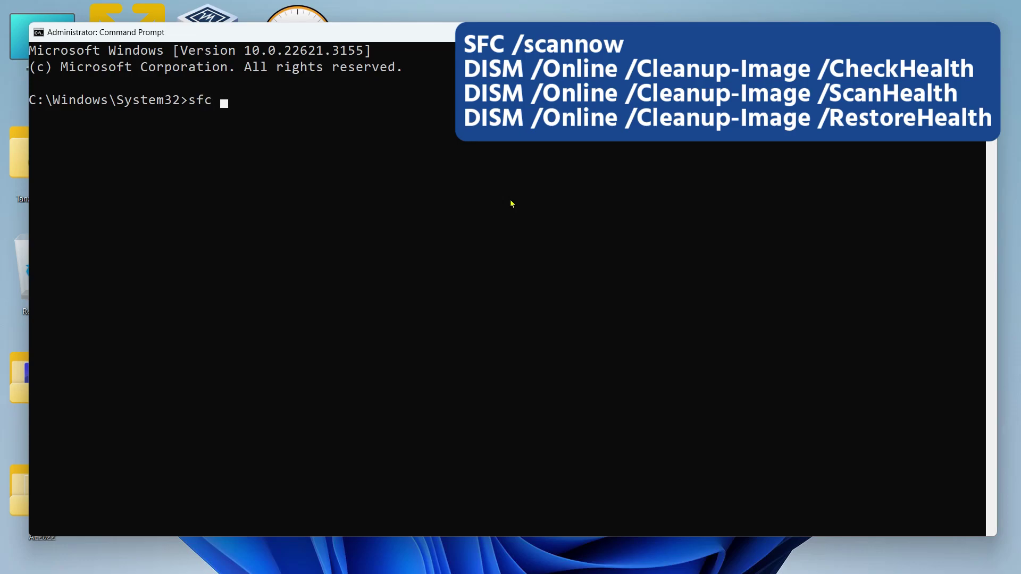
type("scannow")
key("Return")
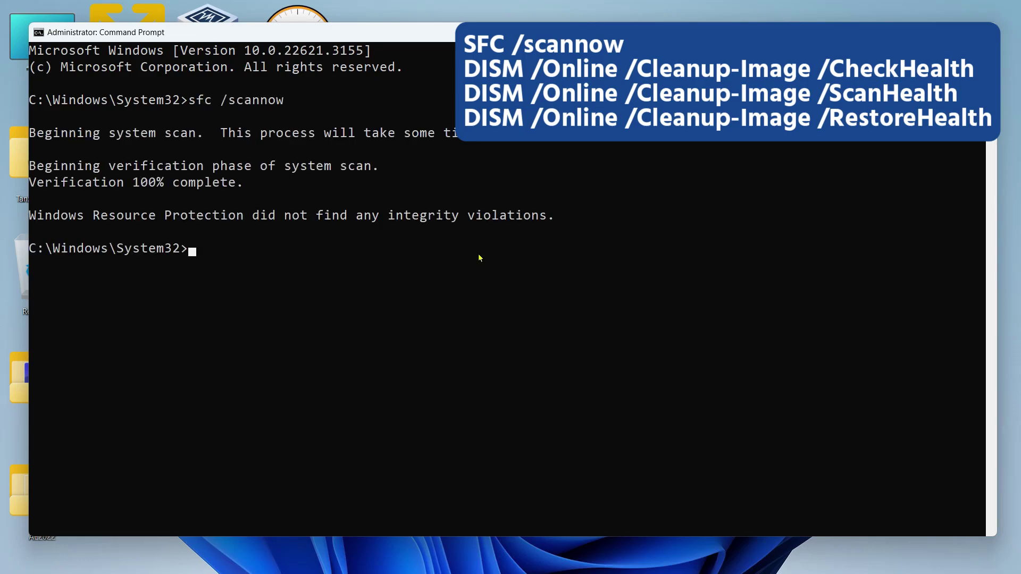
Step: Run DISM CheckHealth, ScanHealth and RestoreHealth; RestoreHealth fails with error 0x800f081f
right_click(200, 260)
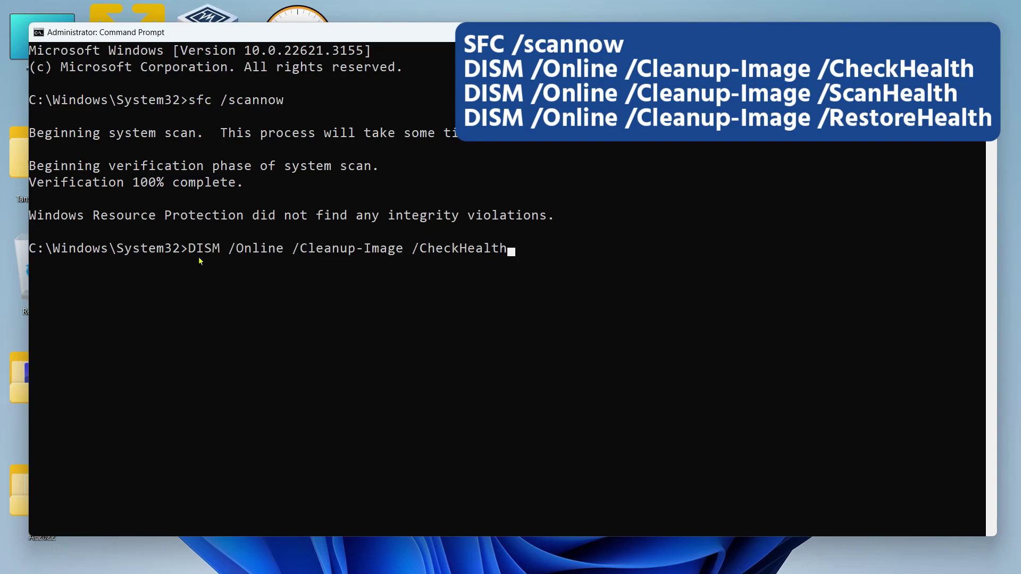
key("Return")
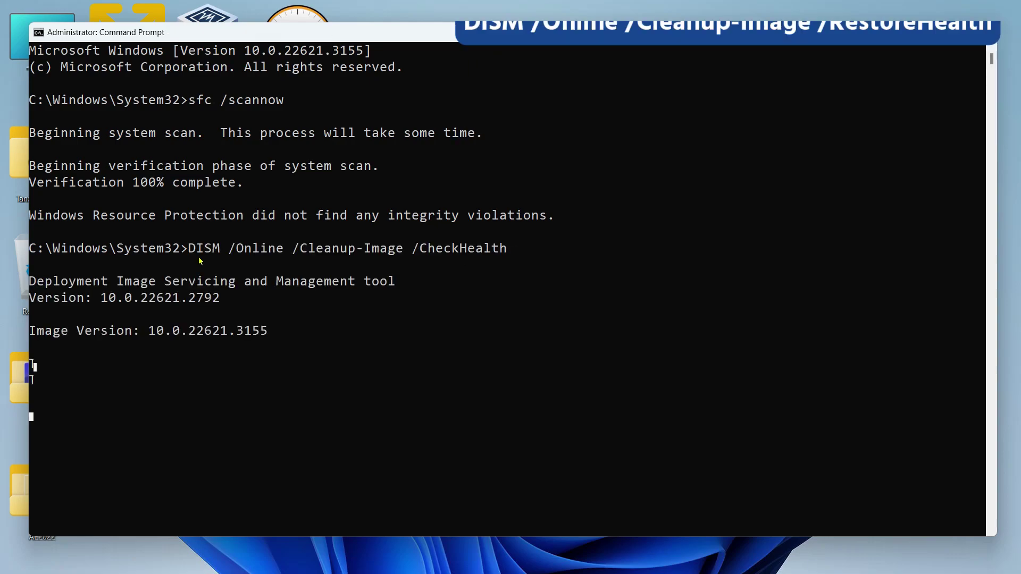
right_click(242, 436)
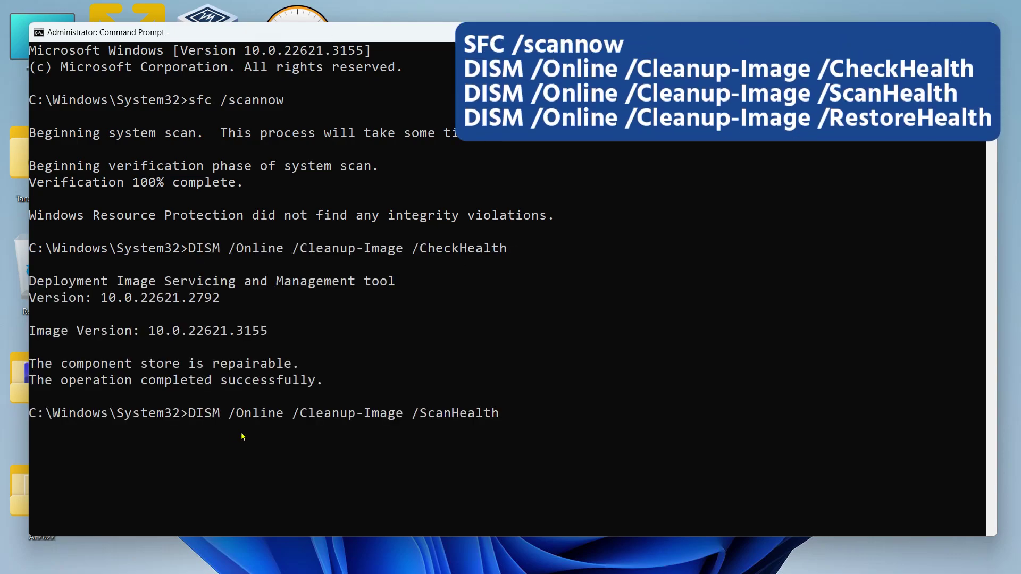
key("Return")
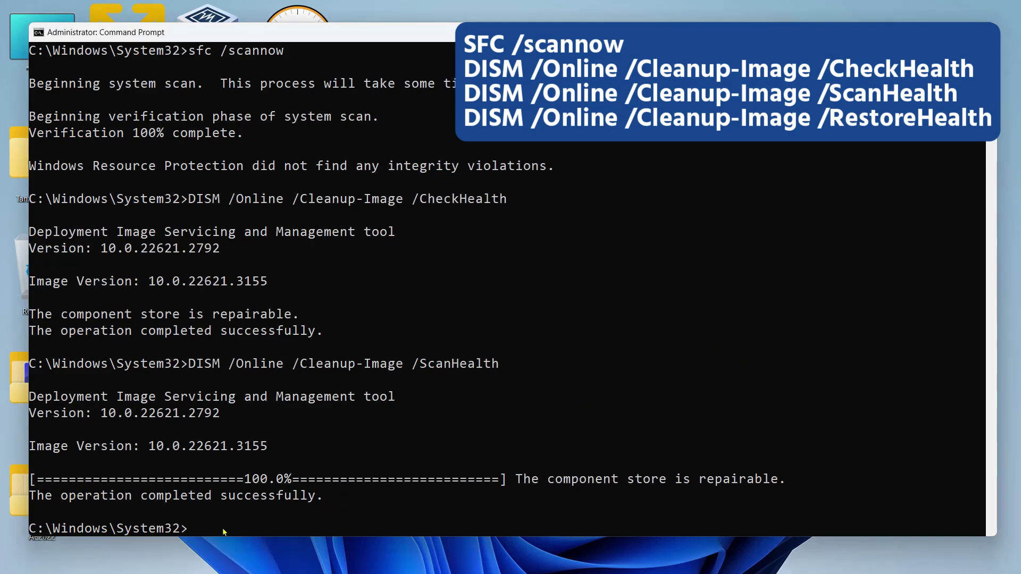
type("DISM /Online /Cleanup-Image /RestoreHealth")
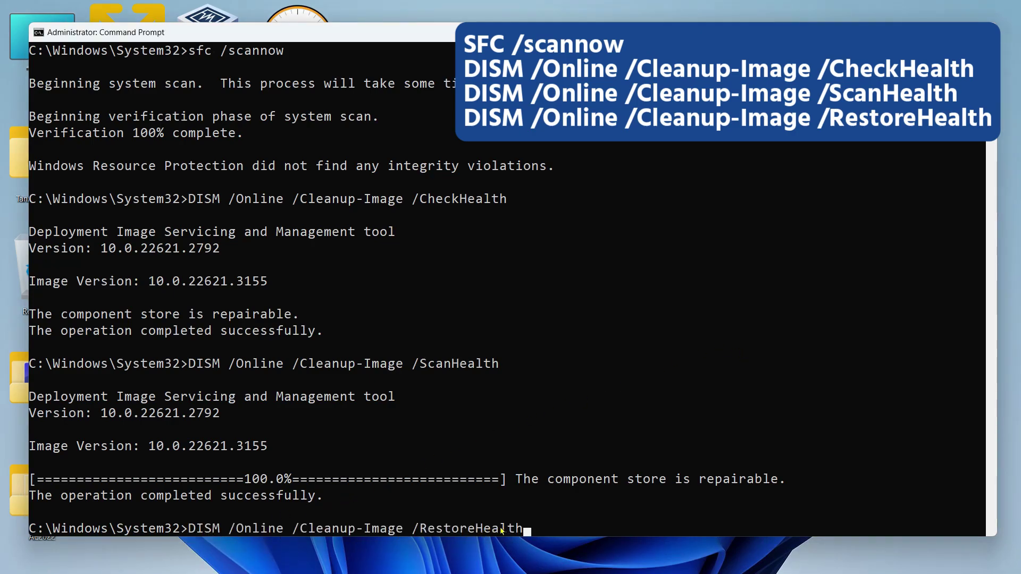
key("Return")
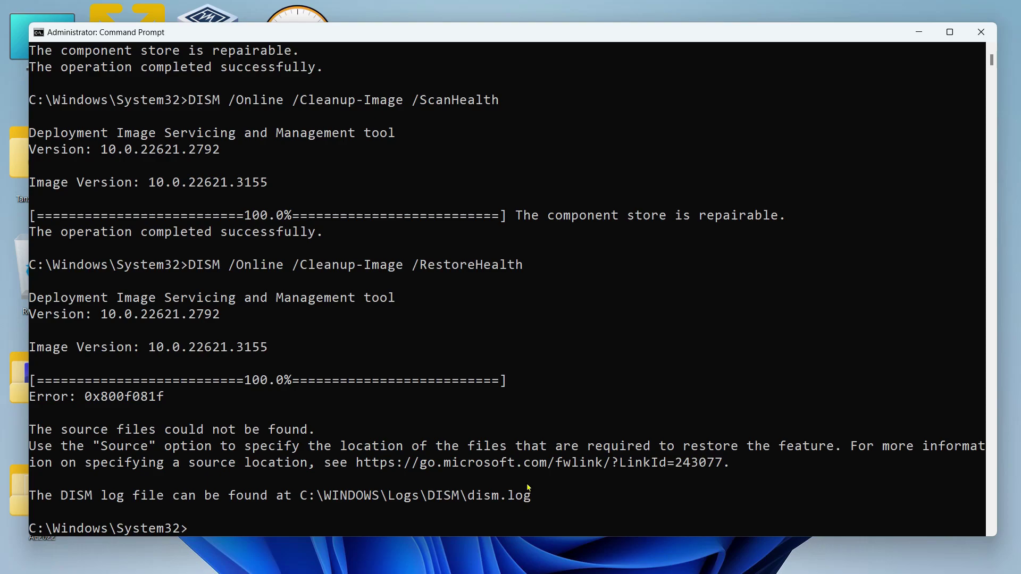
scroll(556, 416, "down", 5)
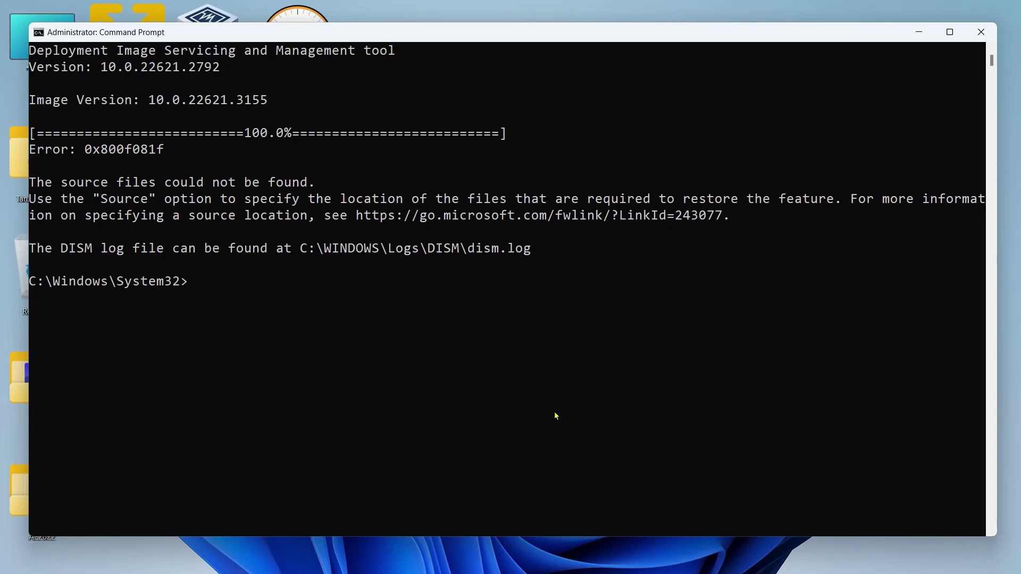
Step: Set wuauserv, bits, cryptsvc and trustedinstaller to start=auto, and wuauserv to type=share
type("SC config wuauserv start=auto")
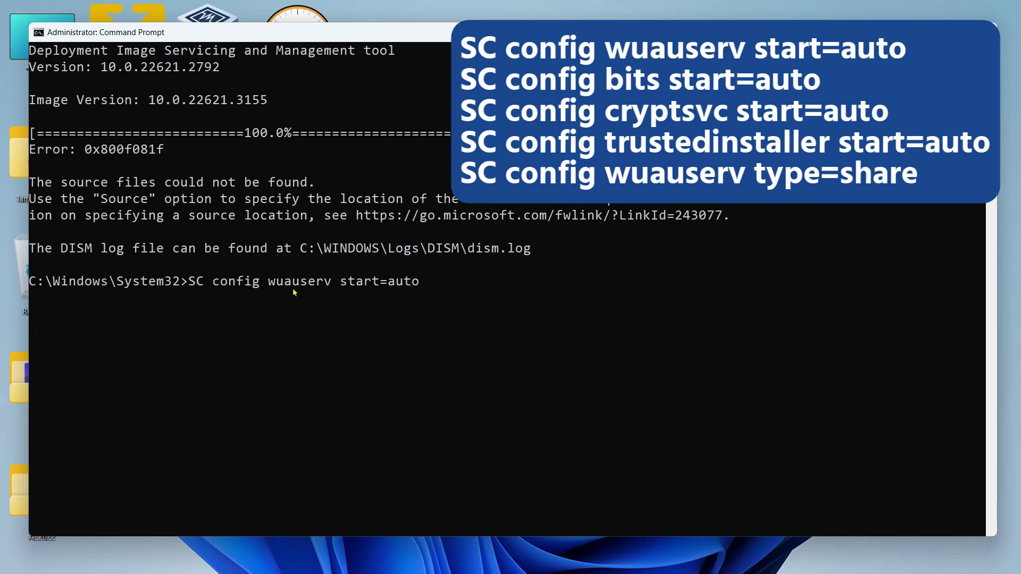
scroll(294, 292, "up", 5)
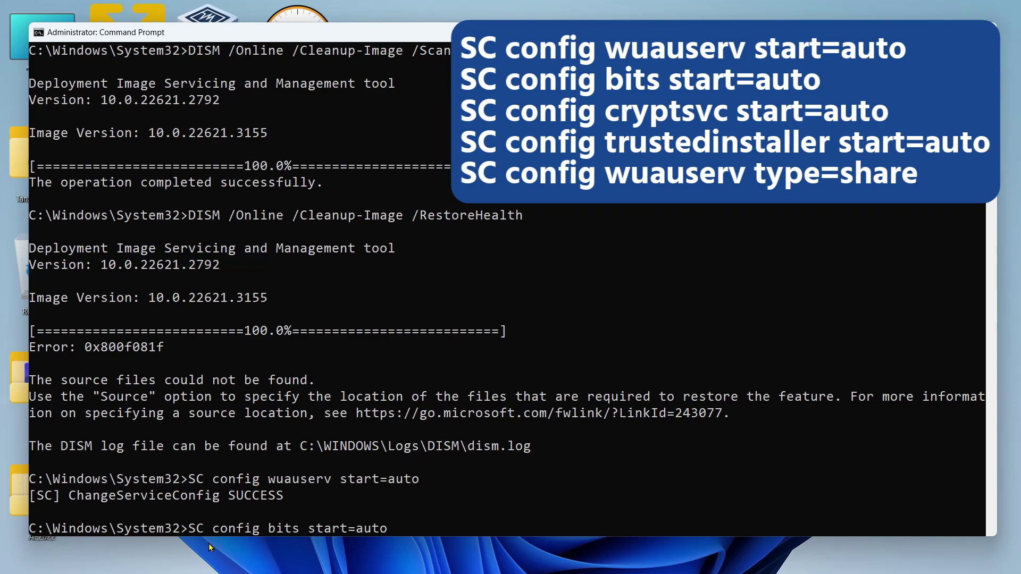
key("Return")
type("SC config cryptsvc start=auto")
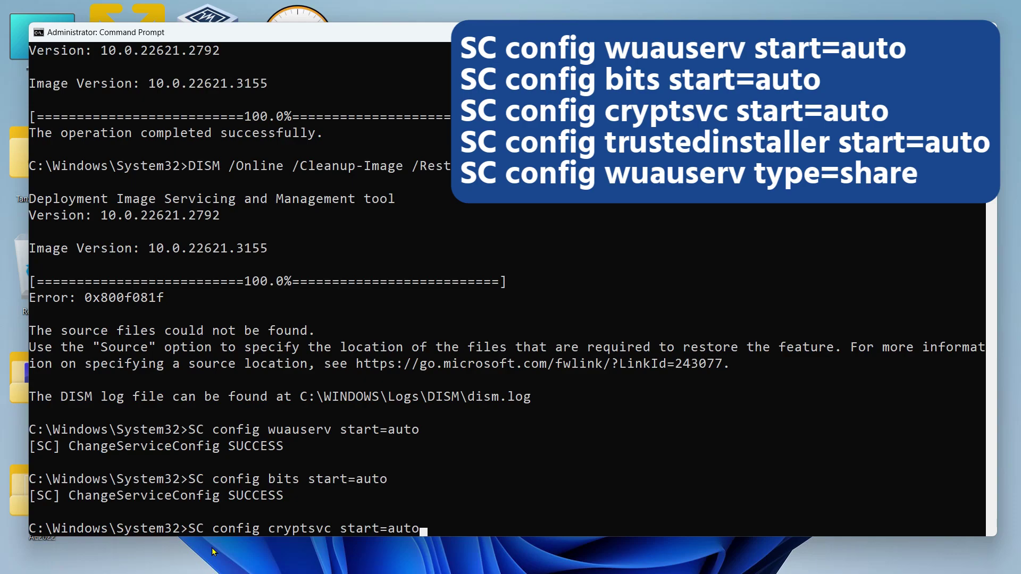
key("Return")
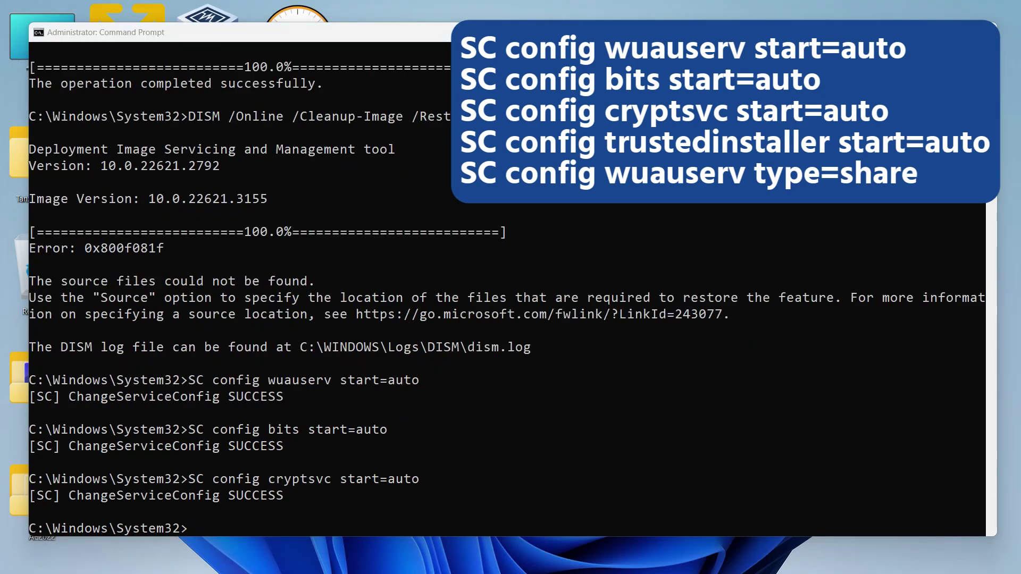
right_click(201, 531)
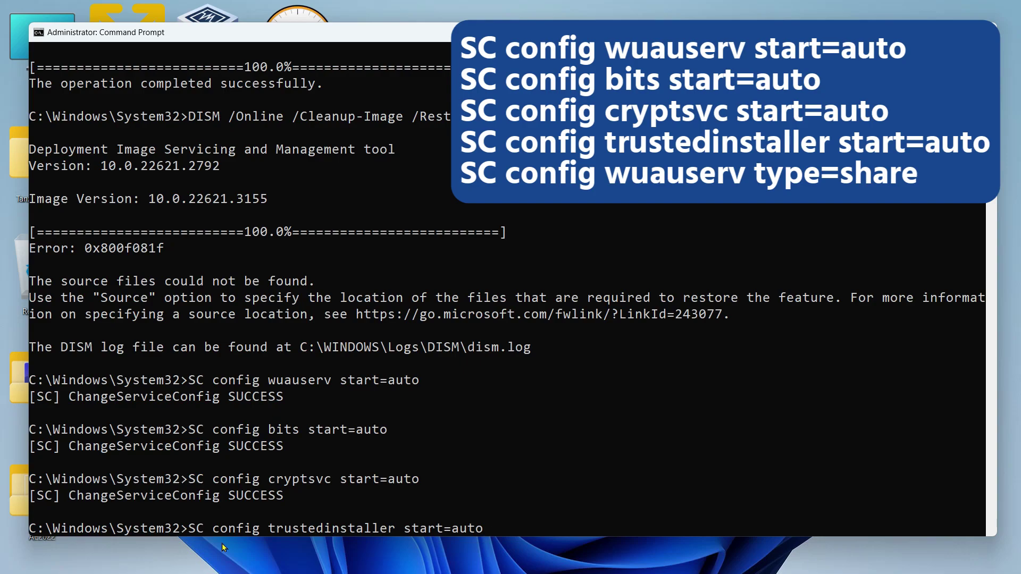
key("Return")
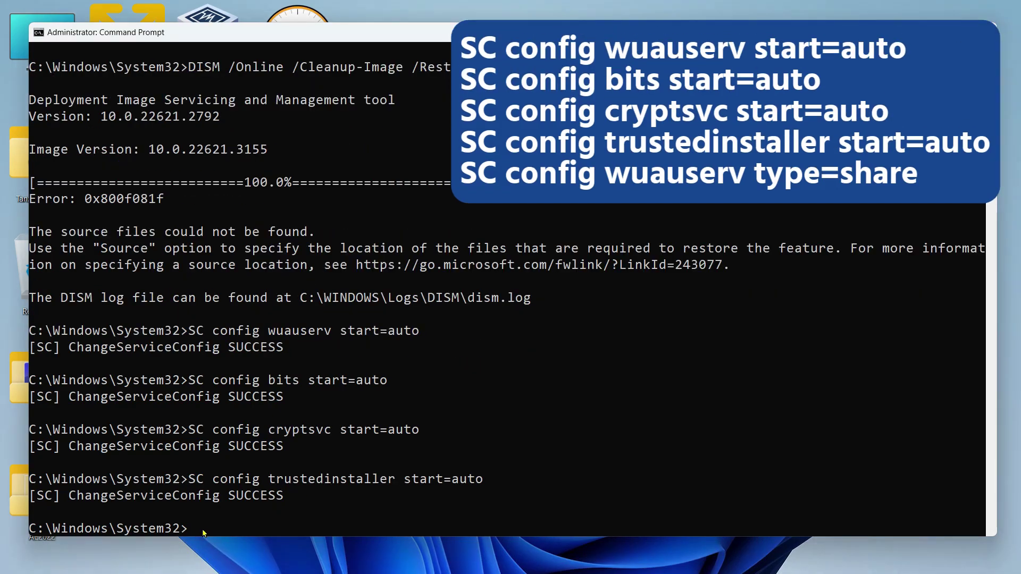
type("SC config wuauserv type=share")
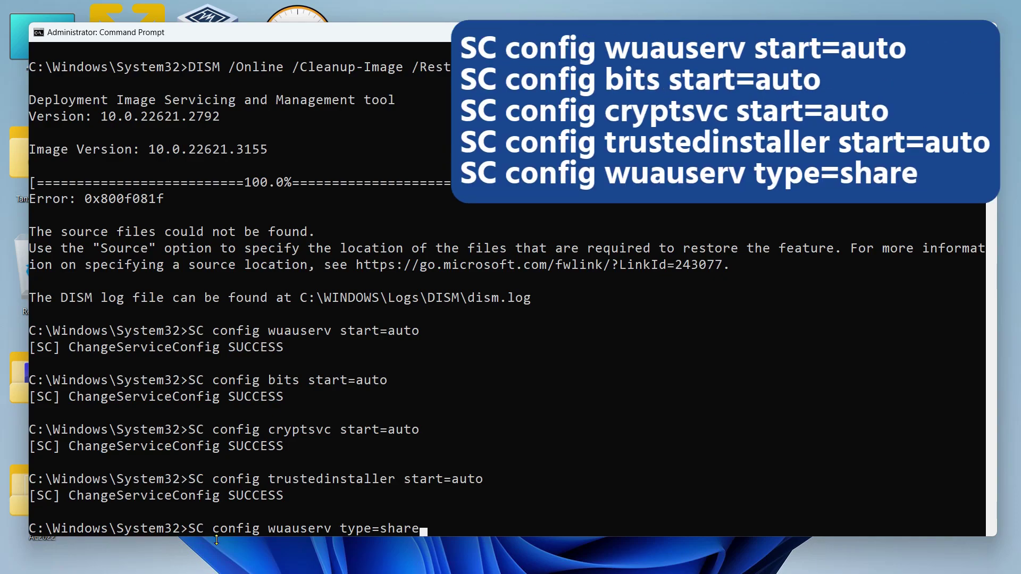
key("Return")
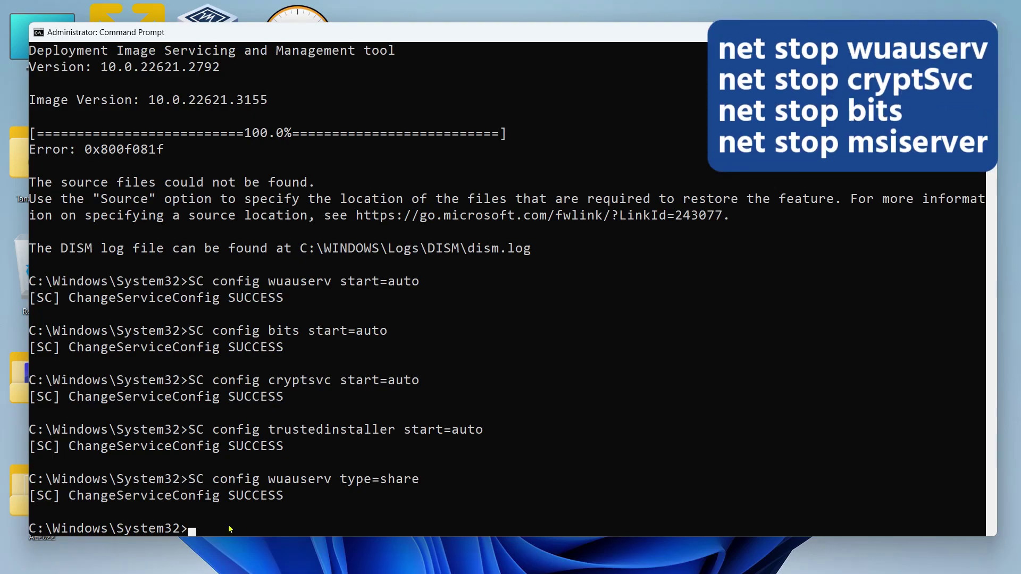
Step: Stop wuauserv and cryptSvc, then rename SoftwareDistribution and catroot2 to .old
type("net stop wuauserv")
key("Return")
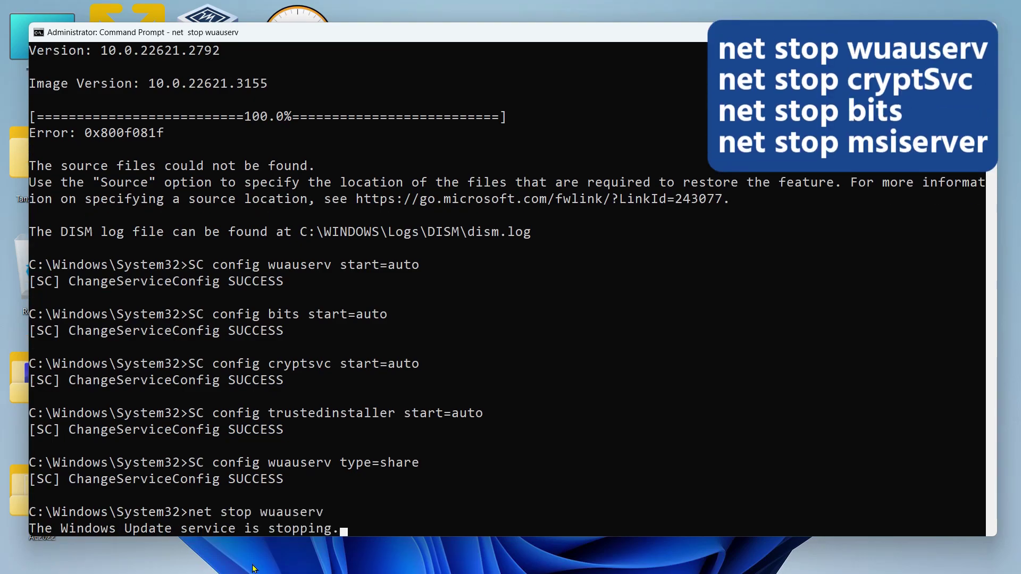
right_click(195, 530)
key("Return")
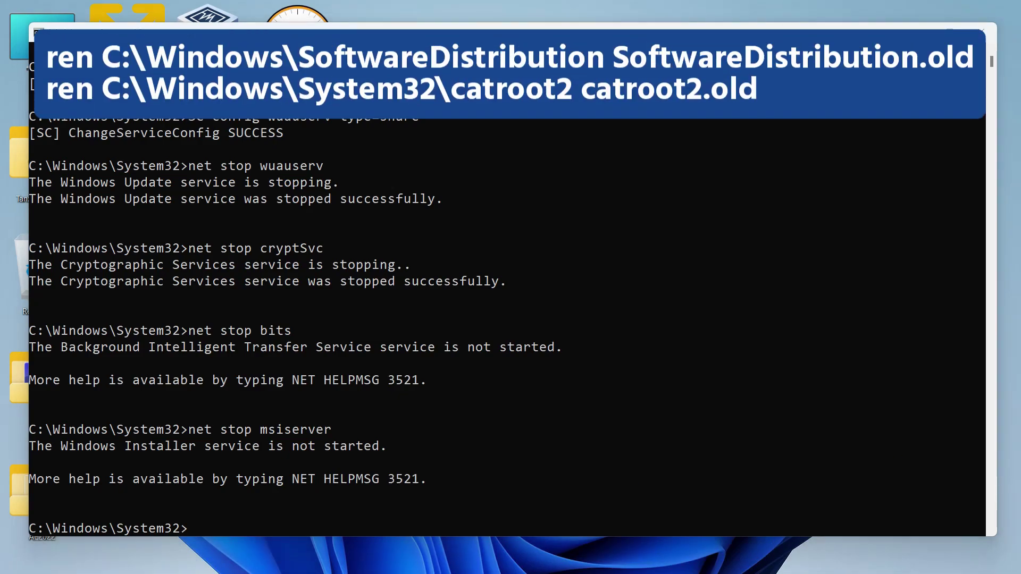
right_click(392, 527)
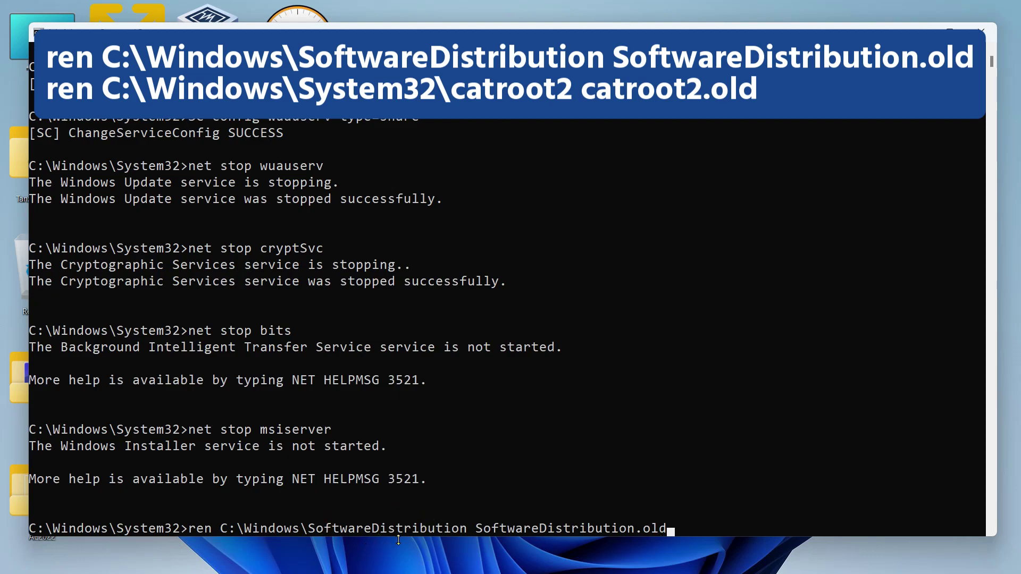
key("Return")
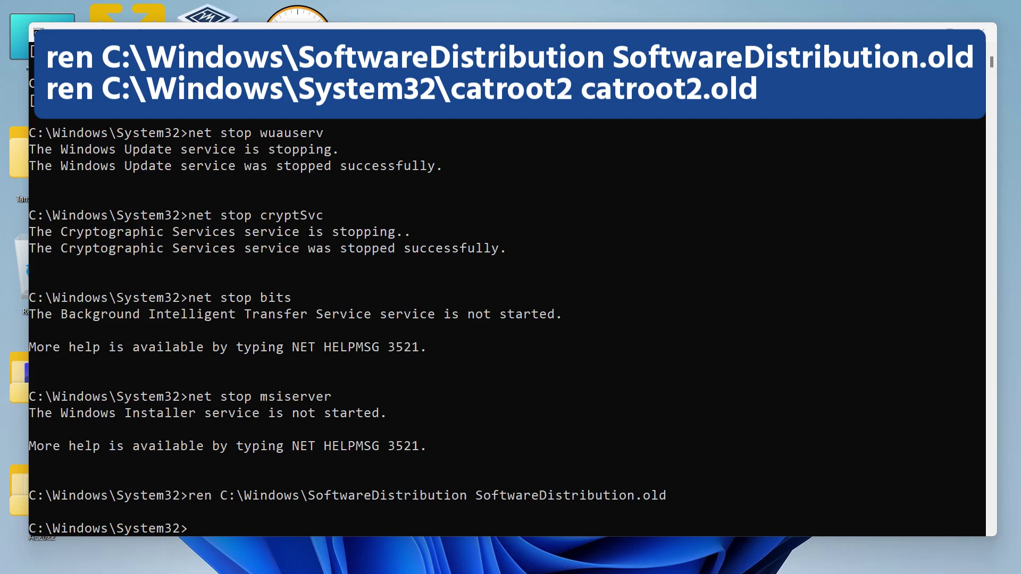
right_click(202, 532)
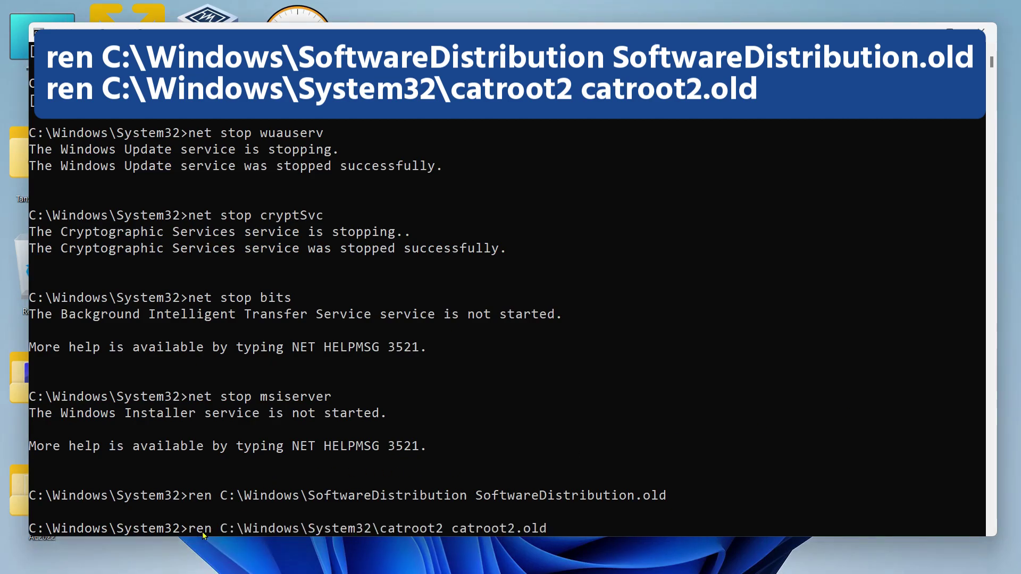
key("Return")
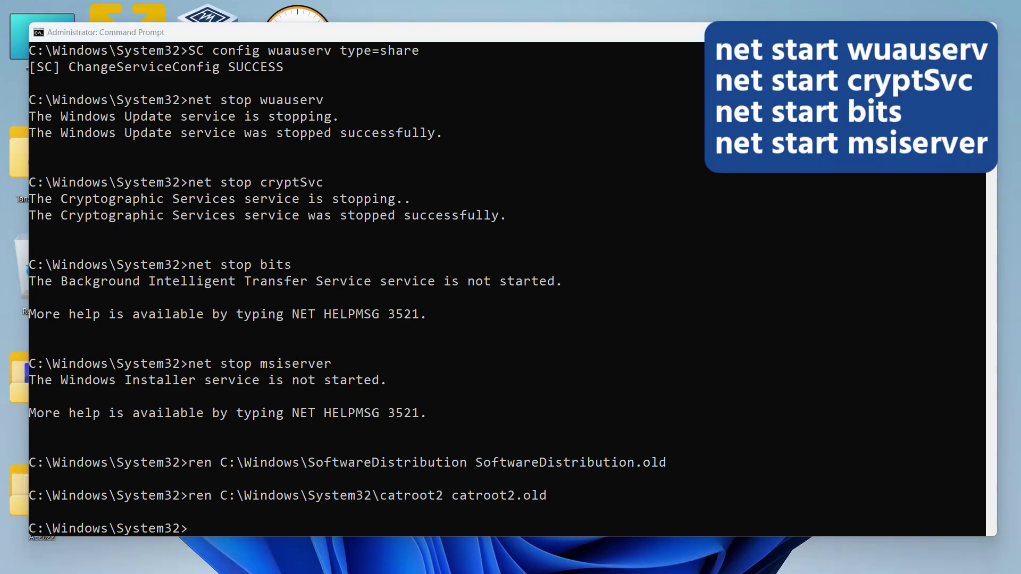
Step: Start wuauserv, cryptSvc, bits and msiserver again with net start
type("net start wuauserv")
key("Return")
type("net start cryptSvc")
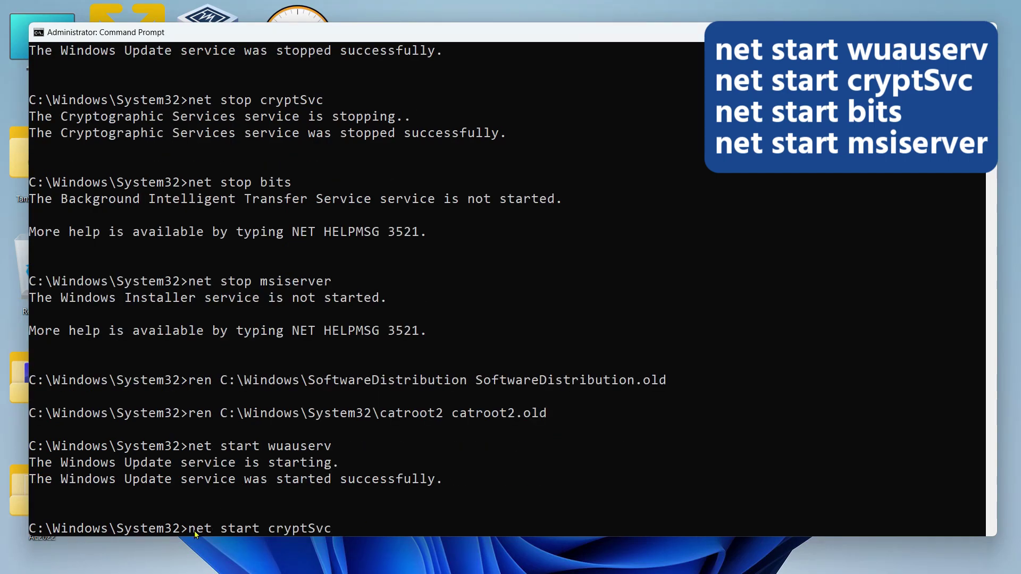
key("Return")
type("net start bits")
key("Return")
type("net start msiserver")
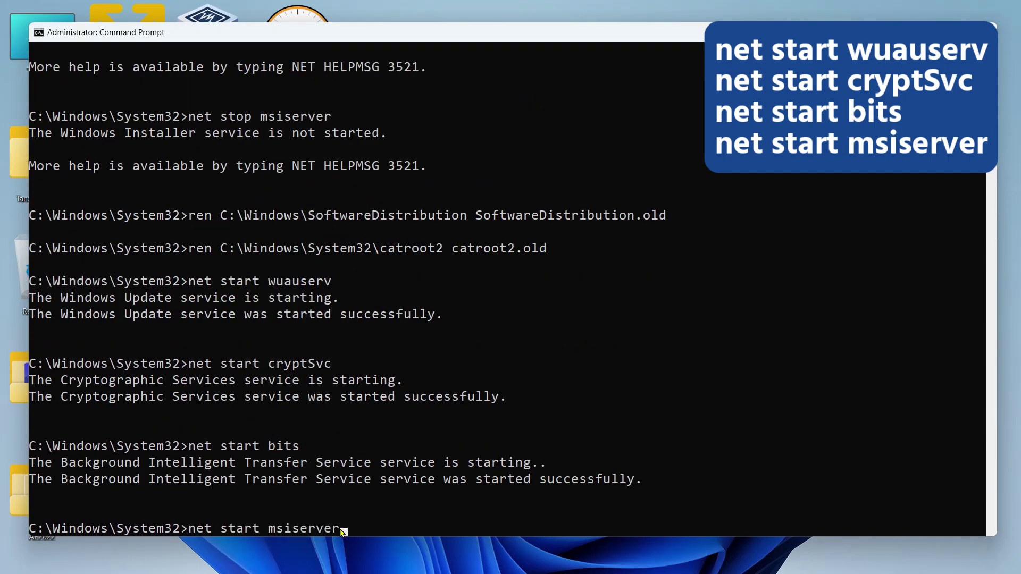
key("Return")
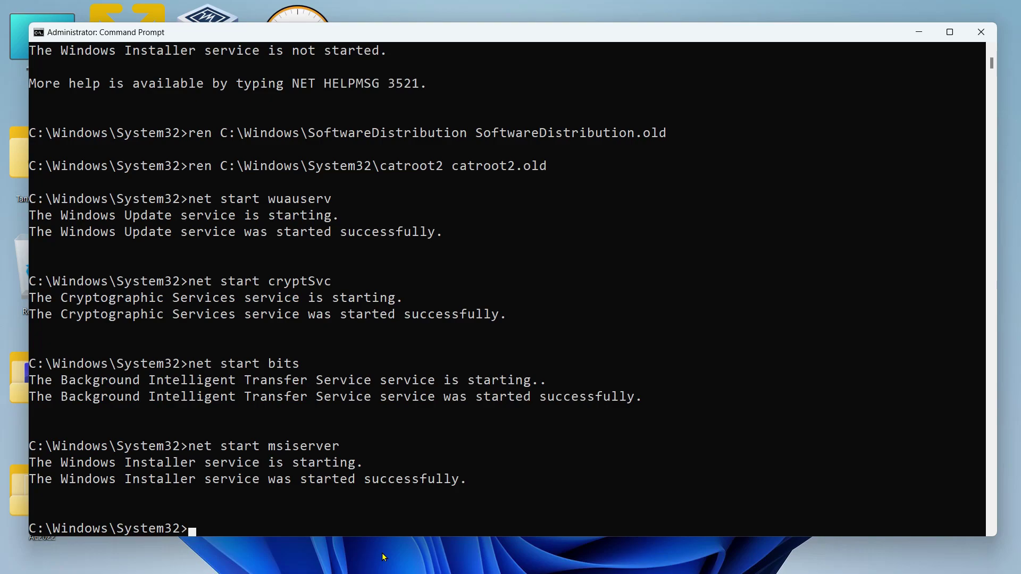
Step: Close Command Prompt and download the .NET 4.8.1 offline runtime NDP481-x86-x64-AllOS-ENU.exe
left_click(480, 270)
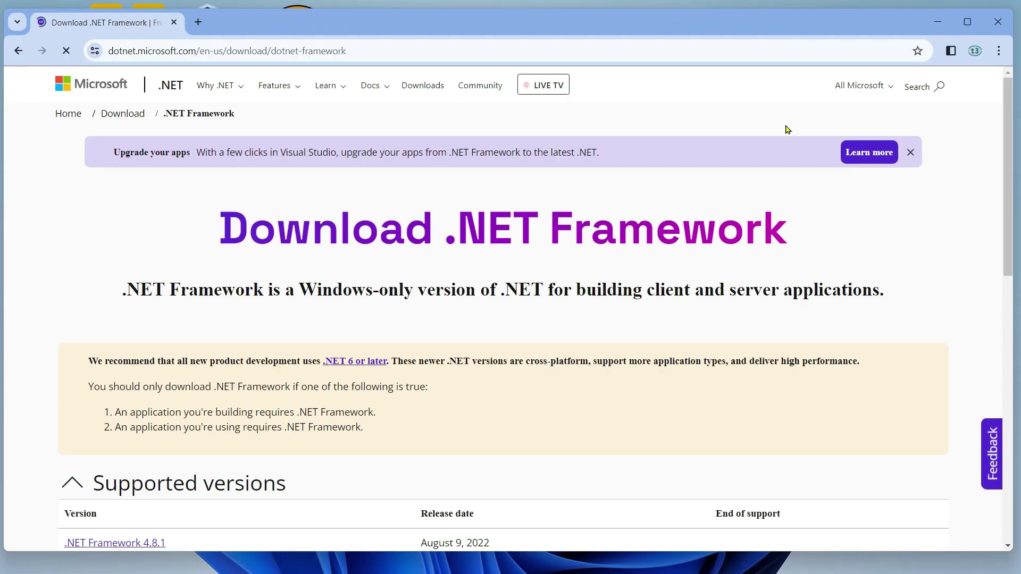
scroll(535, 271, "down", 4)
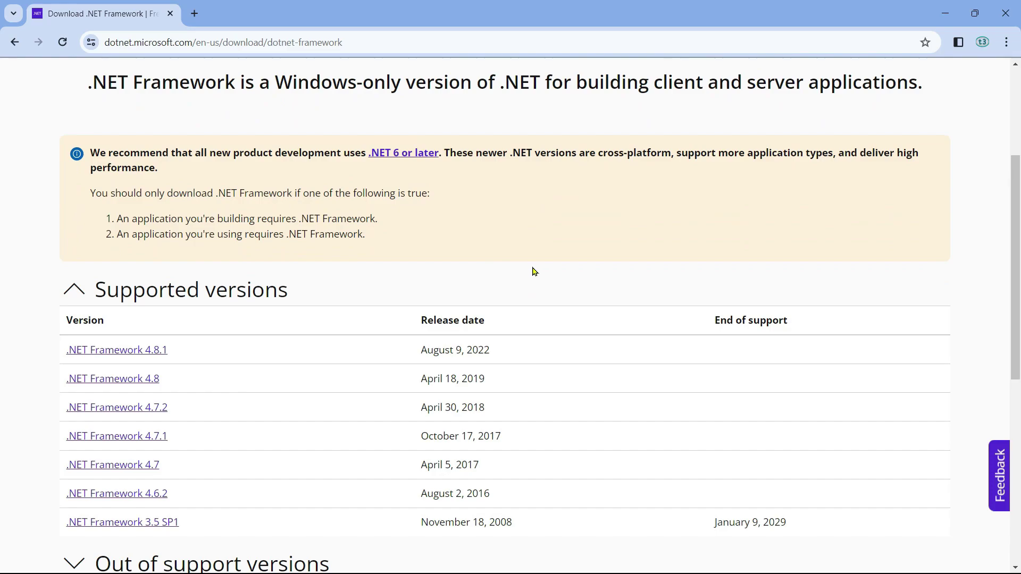
left_click(107, 351)
scroll(105, 356, "down", 6)
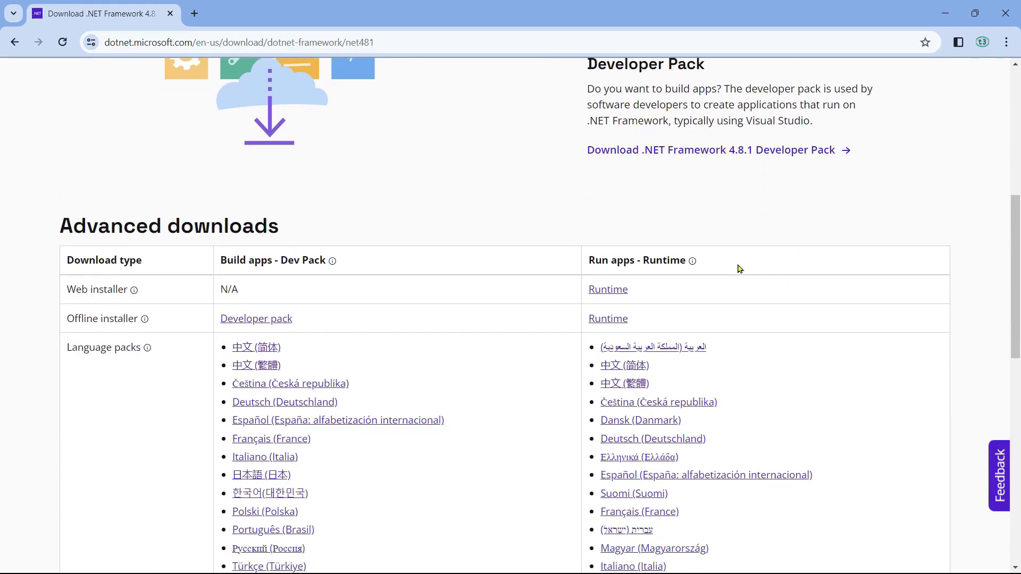
left_click_drag(588, 258, 677, 257)
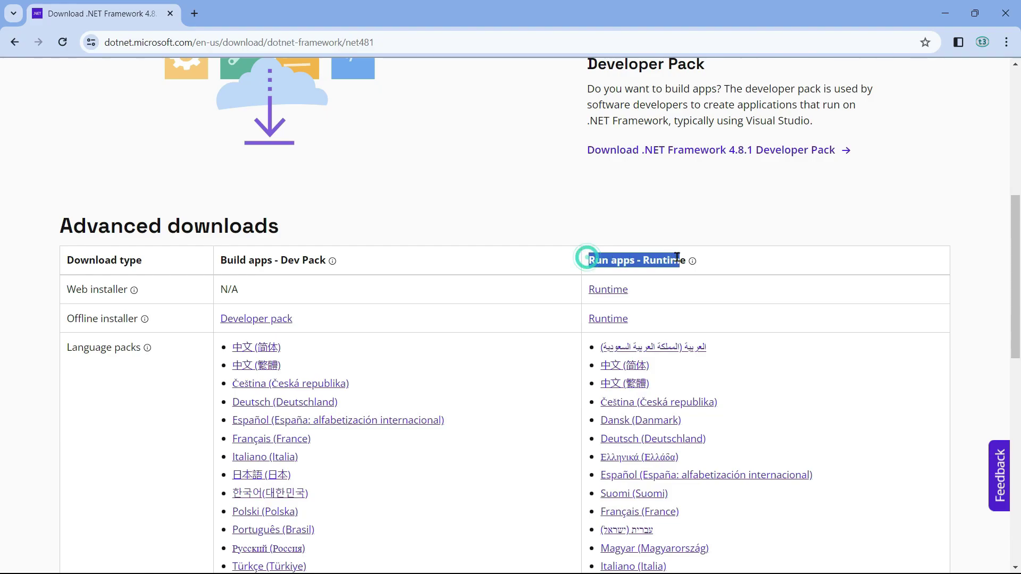
left_click(617, 321)
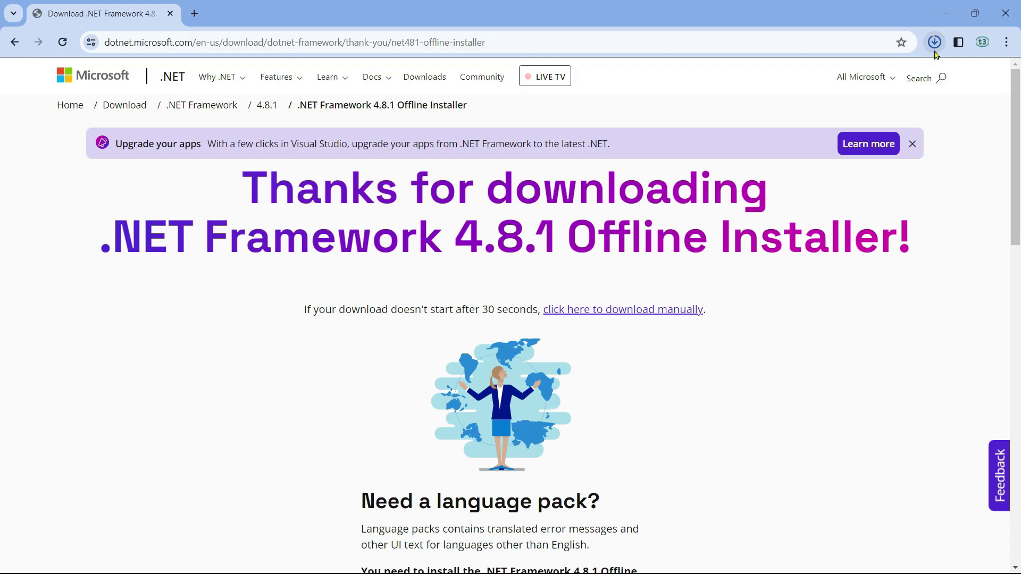
left_click(935, 43)
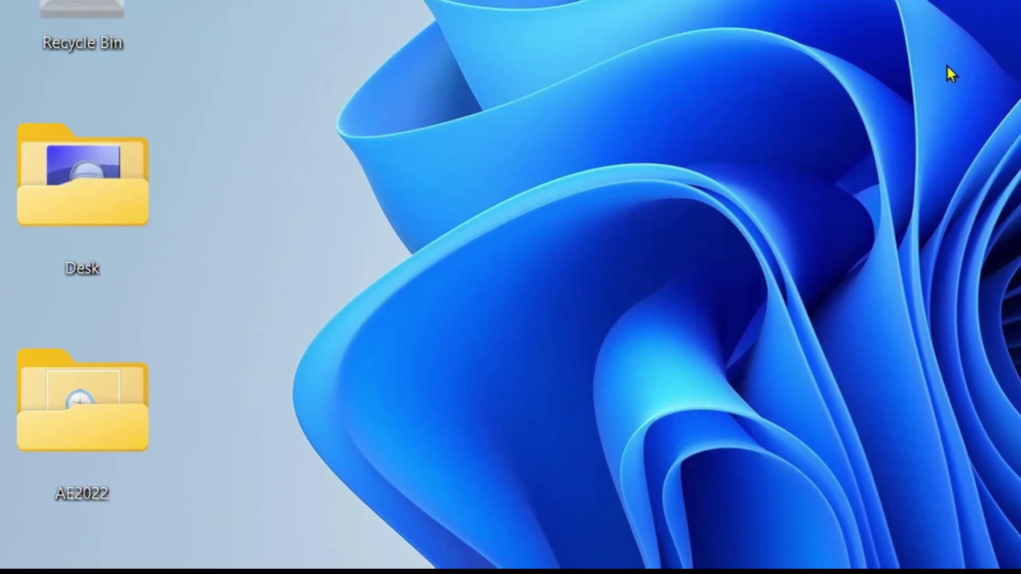
Step: Launch the Services console with services.msc from the Run box
key("super+r")
type("ser")
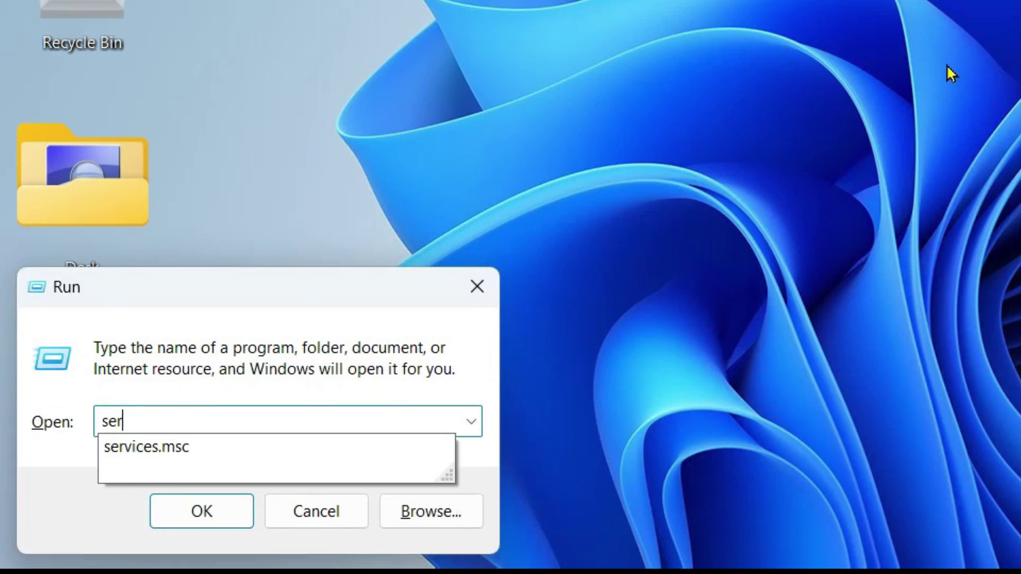
key("Down")
key("Escape")
key("End")
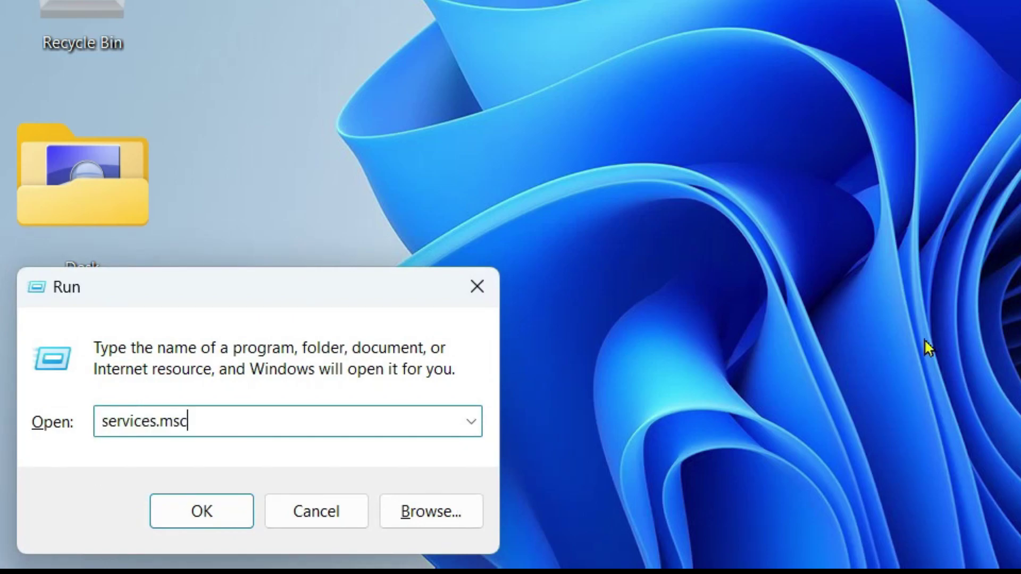
key("Return")
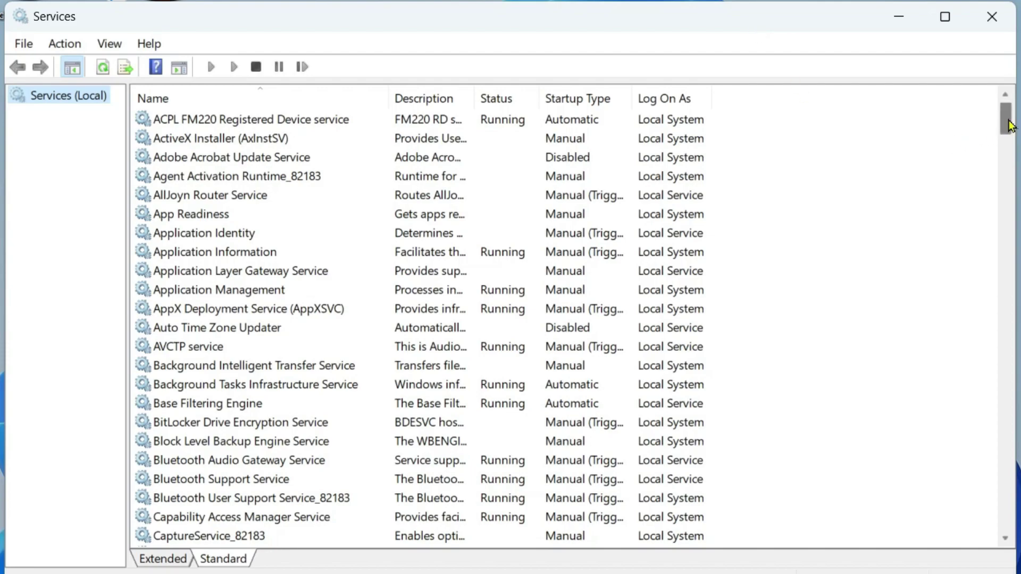
left_click_drag(1005, 114, 1006, 512)
scroll(529, 440, "down", 3)
scroll(339, 444, "up", 6)
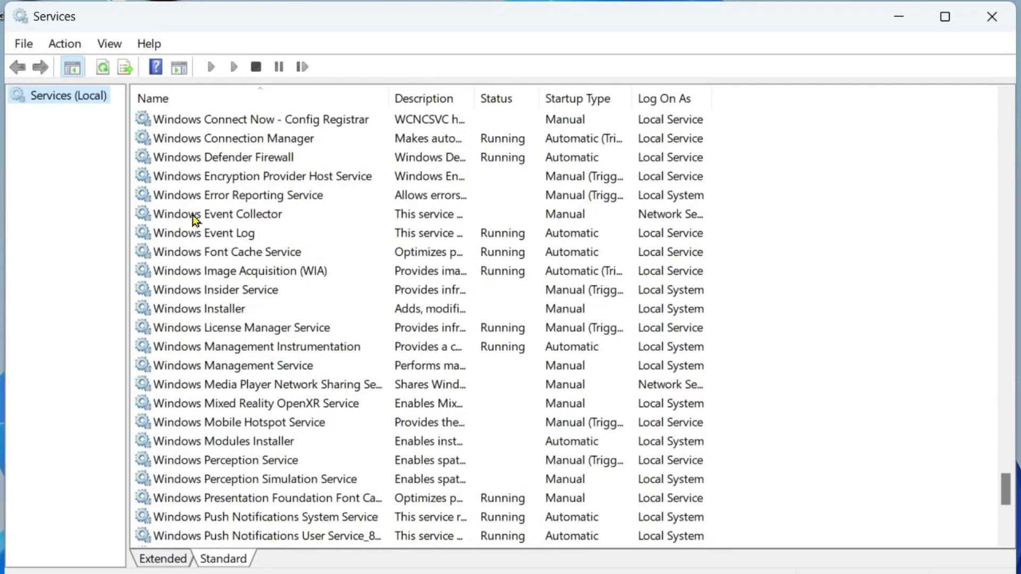
Step: Set Windows Event Collector's startup type to Automatic, start the service, and apply
right_click(192, 215)
left_click(277, 415)
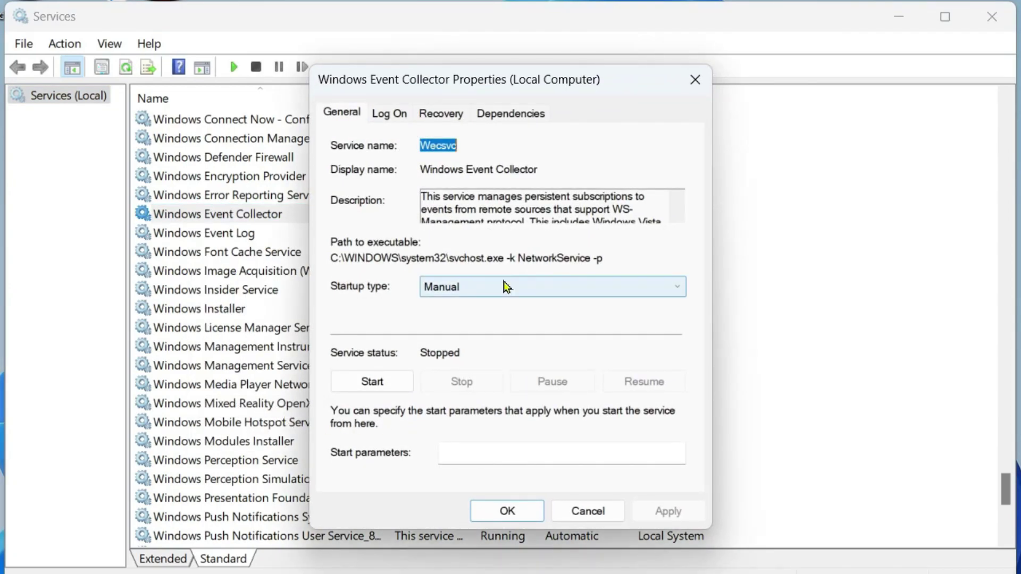
left_click(506, 288)
left_click(497, 315)
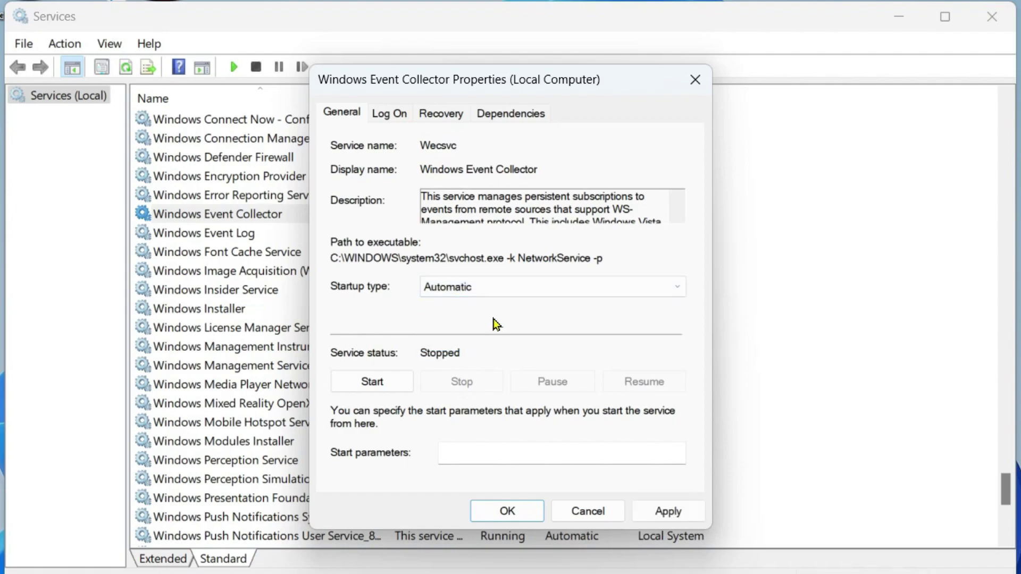
left_click(352, 387)
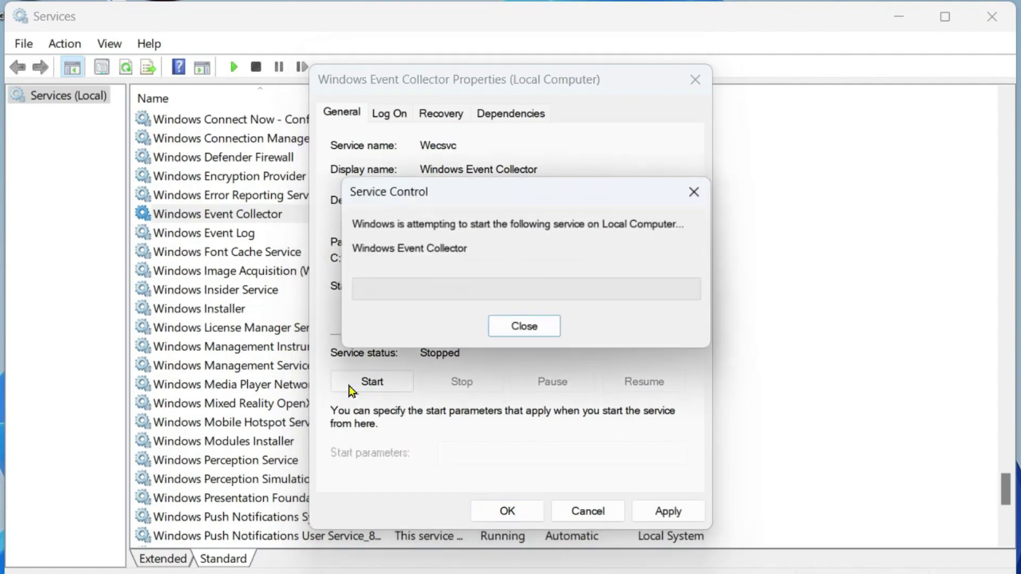
left_click(661, 510)
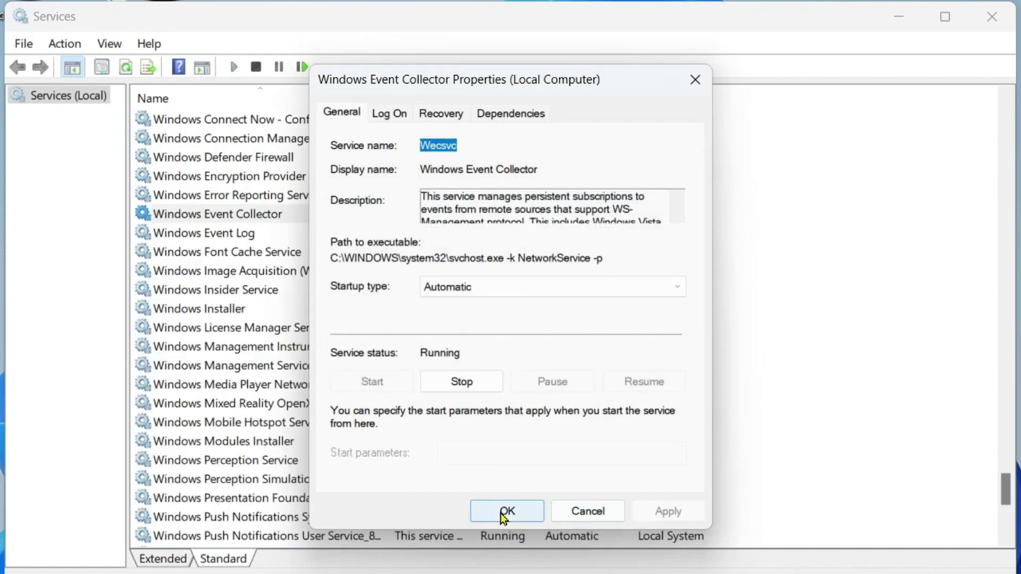
left_click(507, 511)
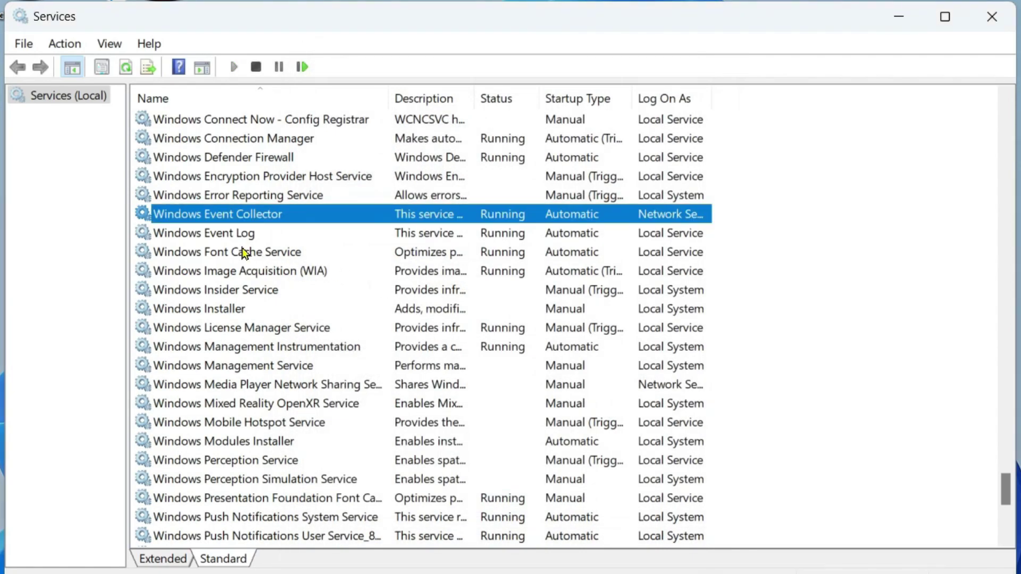
Step: Confirm Windows Event Log is Automatic and Running, then close Services
right_click(223, 236)
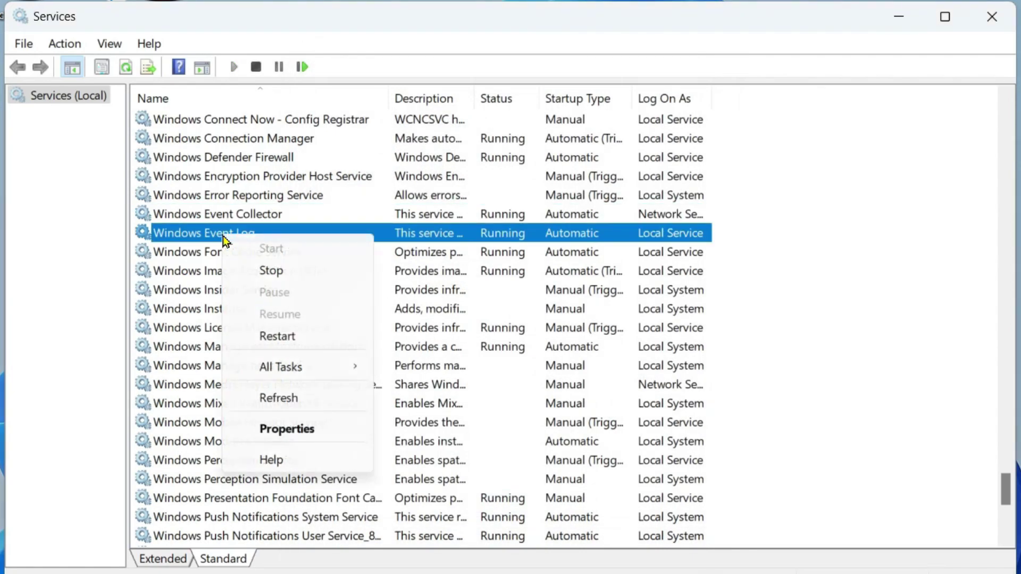
left_click(326, 428)
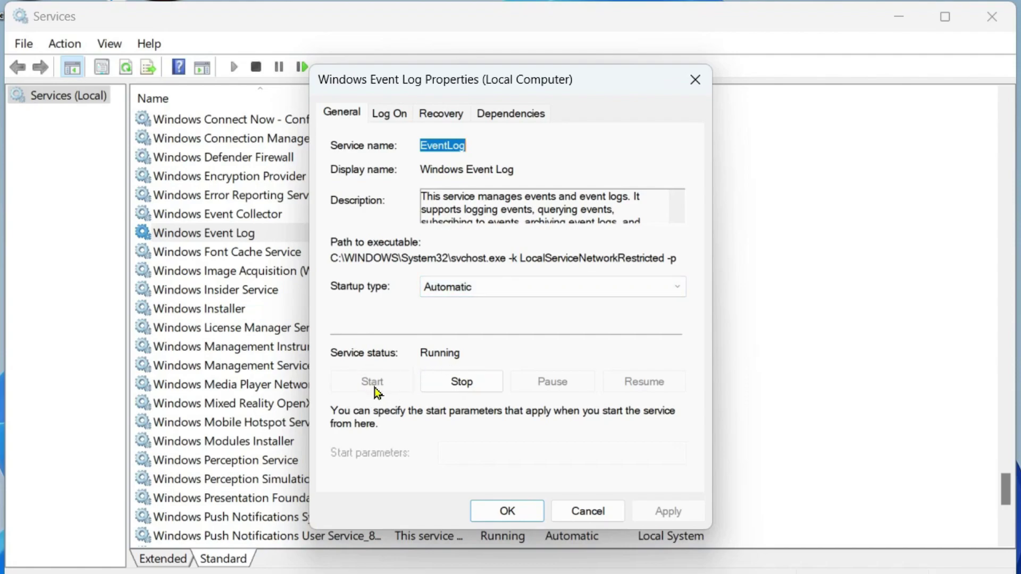
left_click(524, 519)
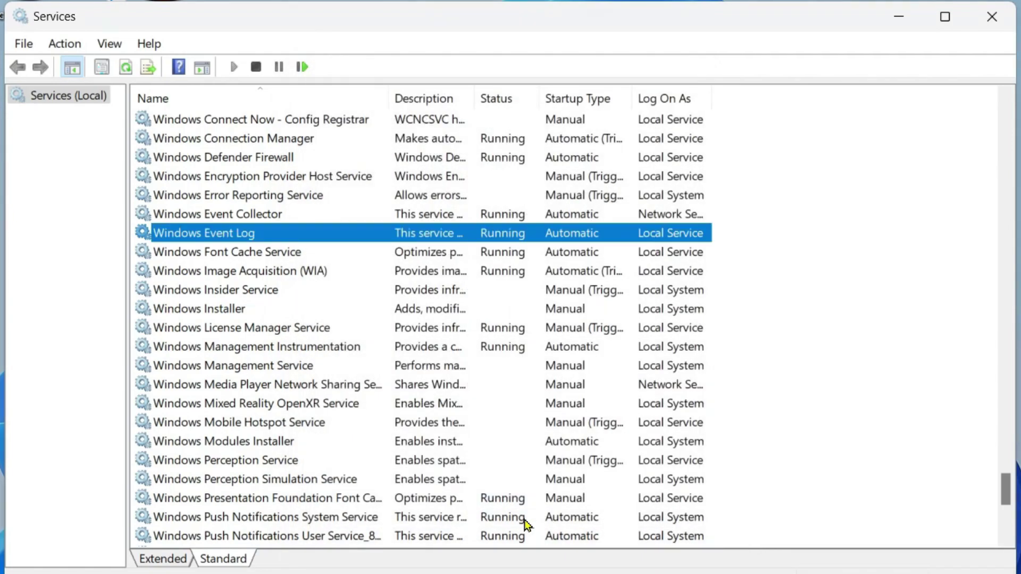
left_click(990, 20)
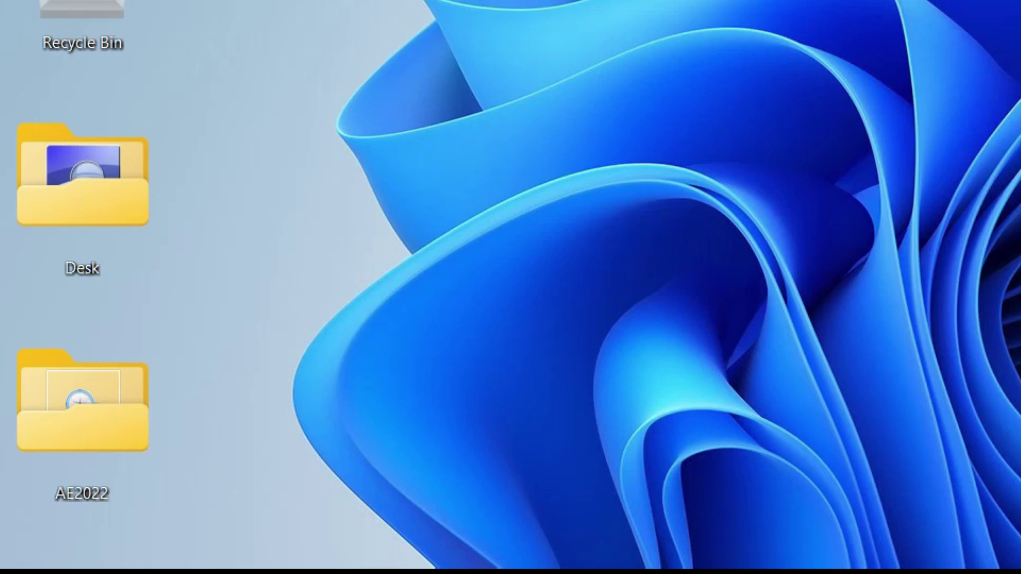
Step: In msconfig, hide all Microsoft services and disable every remaining third-party service
key("super+r")
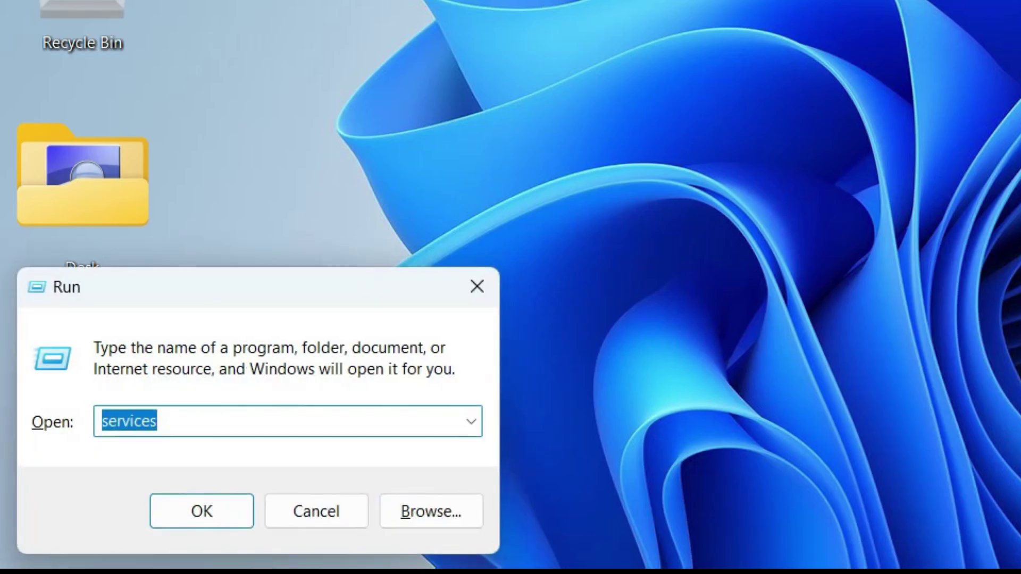
type("c")
key("BackSpace")
type("msconfig")
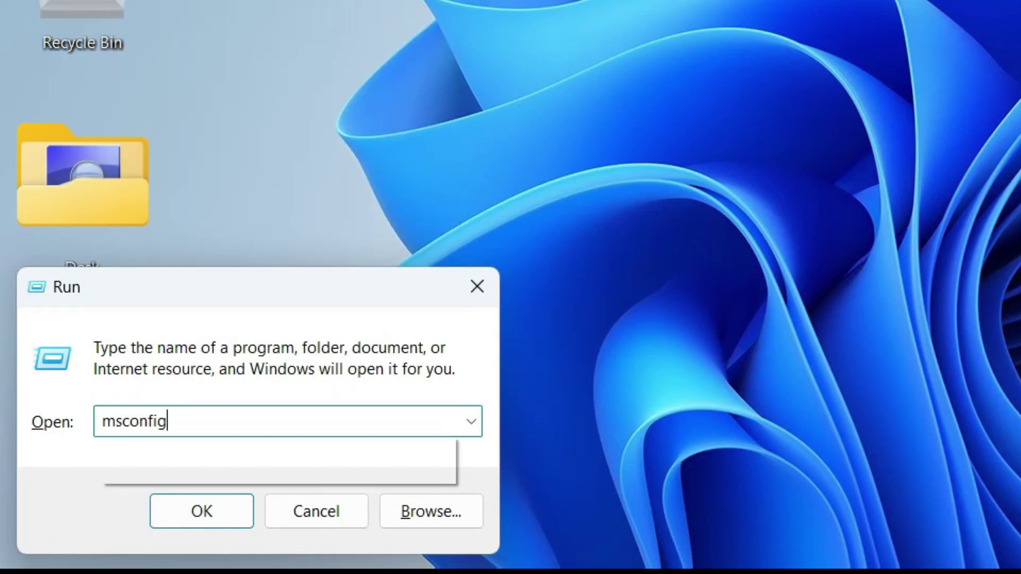
key("Return")
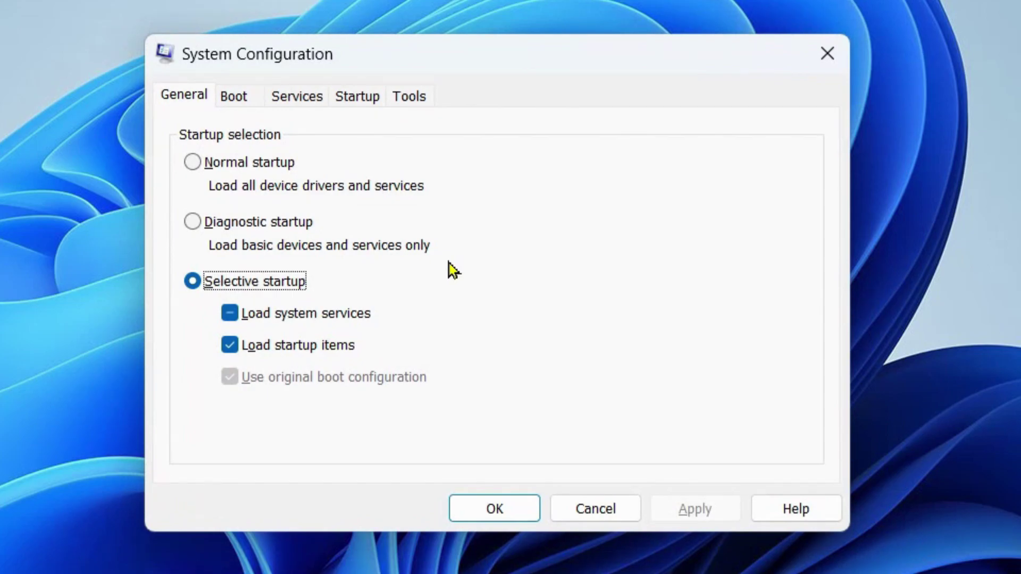
left_click(321, 100)
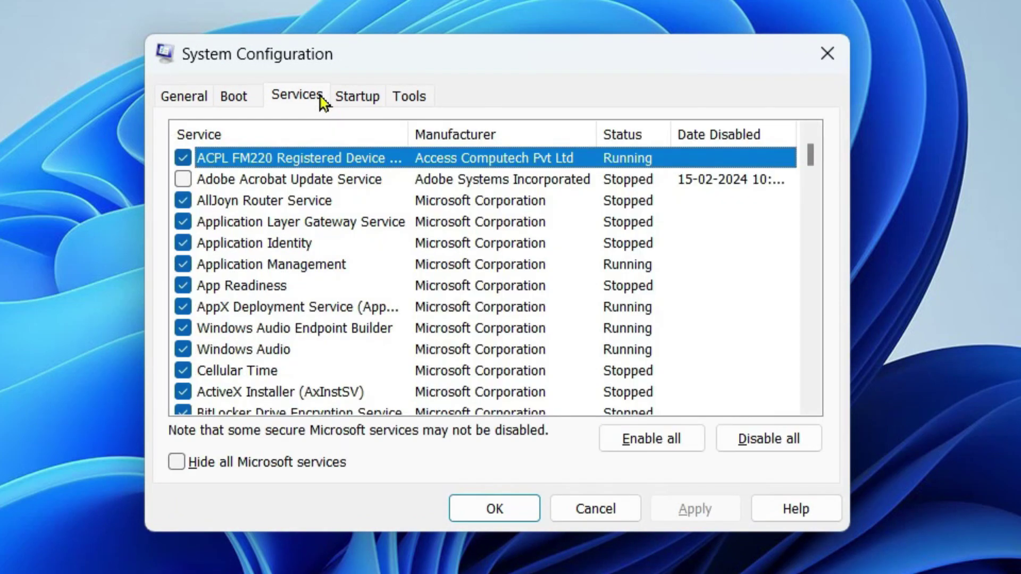
left_click(240, 465)
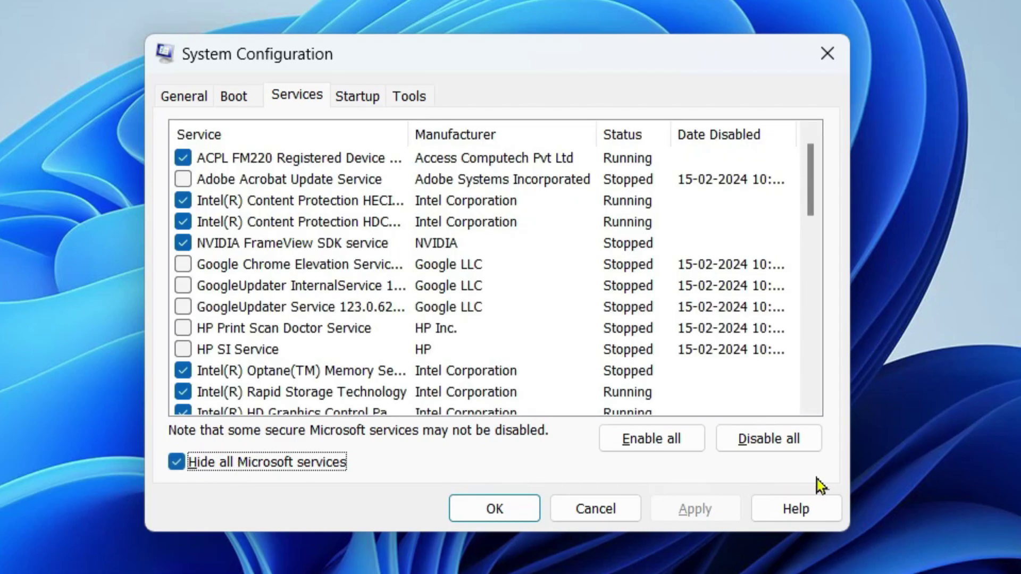
left_click(800, 444)
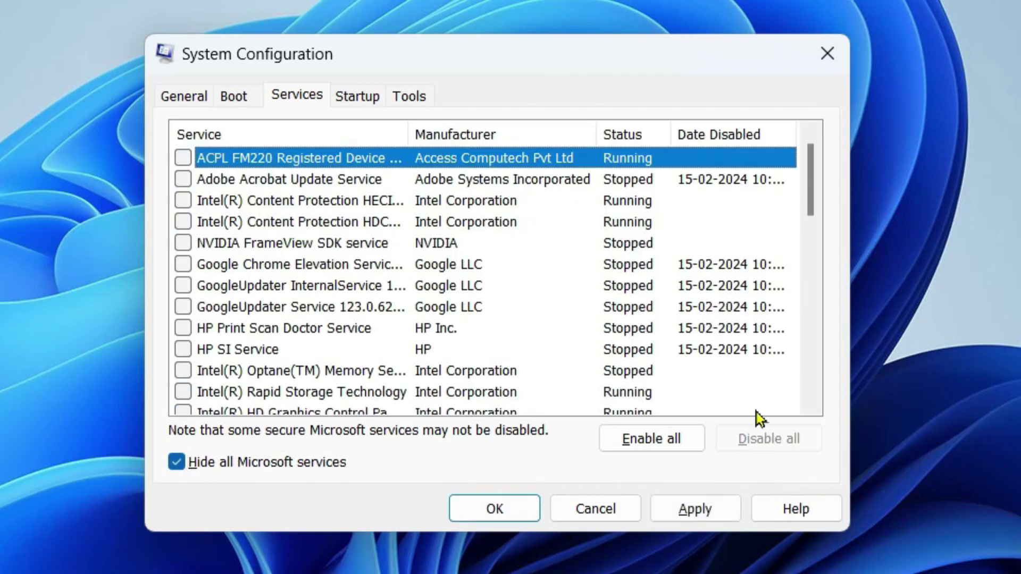
left_click(361, 98)
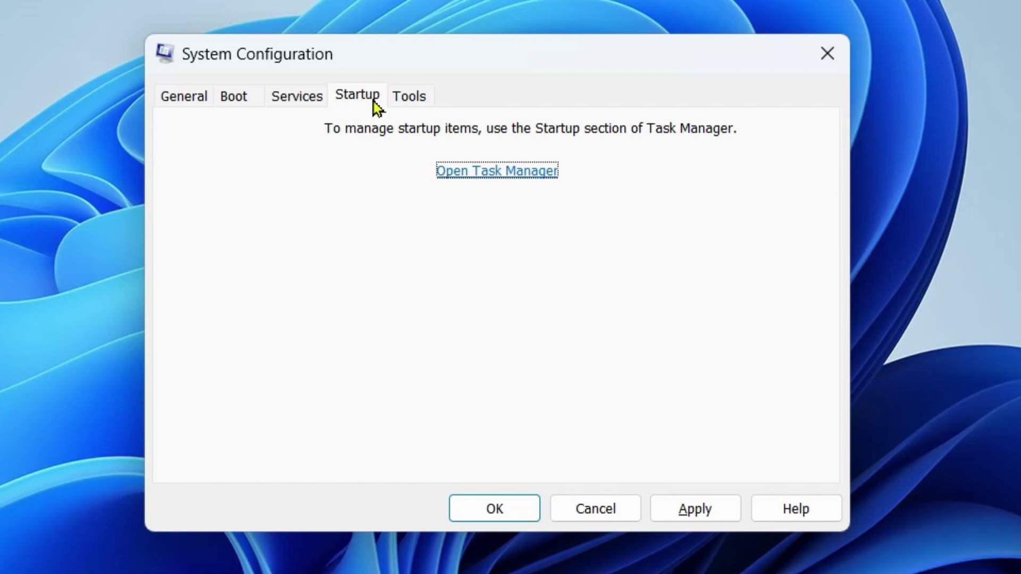
Step: Disable OneDrive, SteelSeriesGG, SecurityHealthSystray and RtkAudUService64 startup apps, then close Task Manager
left_click(467, 175)
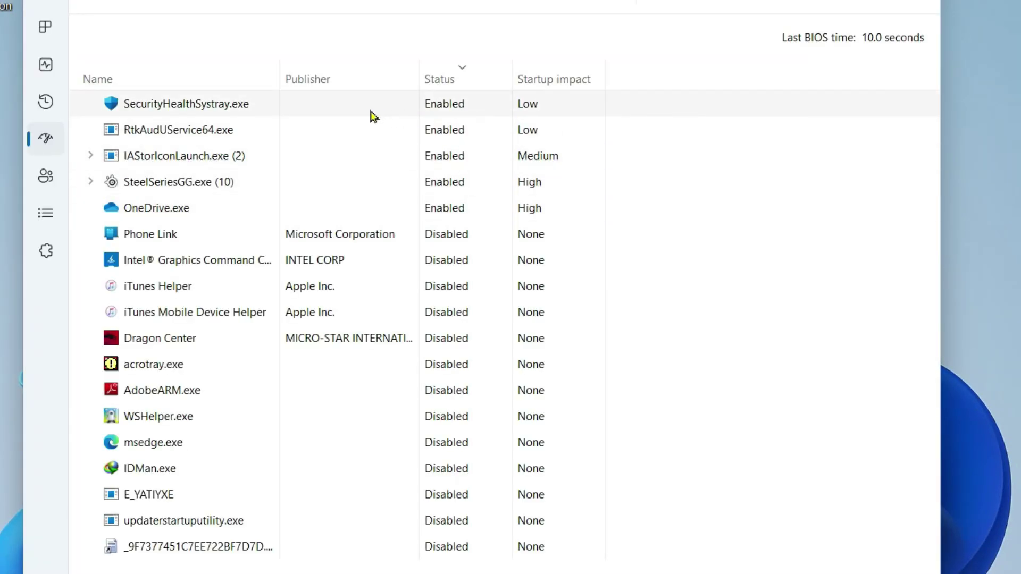
right_click(165, 206)
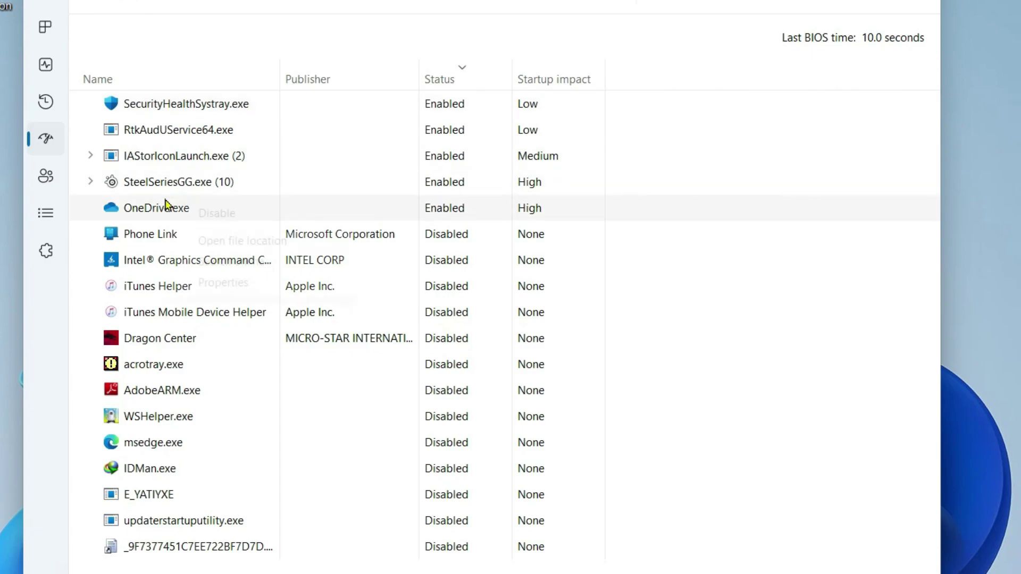
left_click(184, 213)
right_click(189, 184)
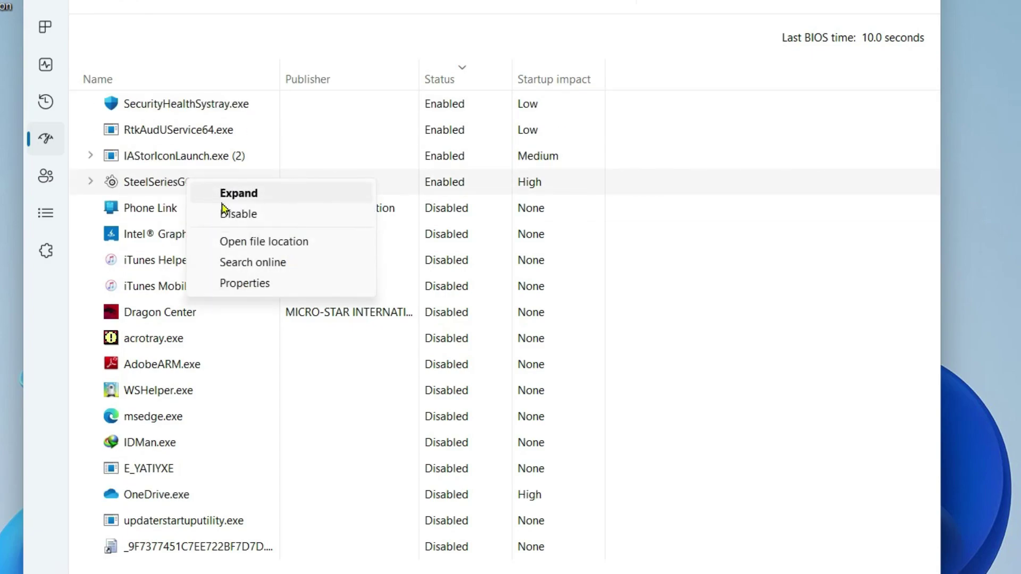
left_click(223, 213)
right_click(223, 157)
left_click(219, 150)
left_click(218, 139)
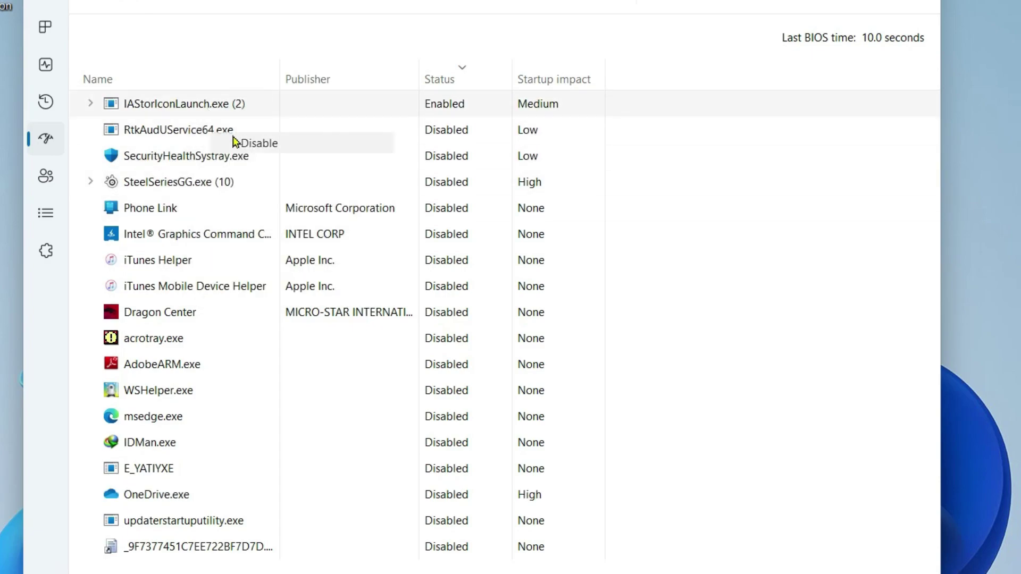
key("alt+F4")
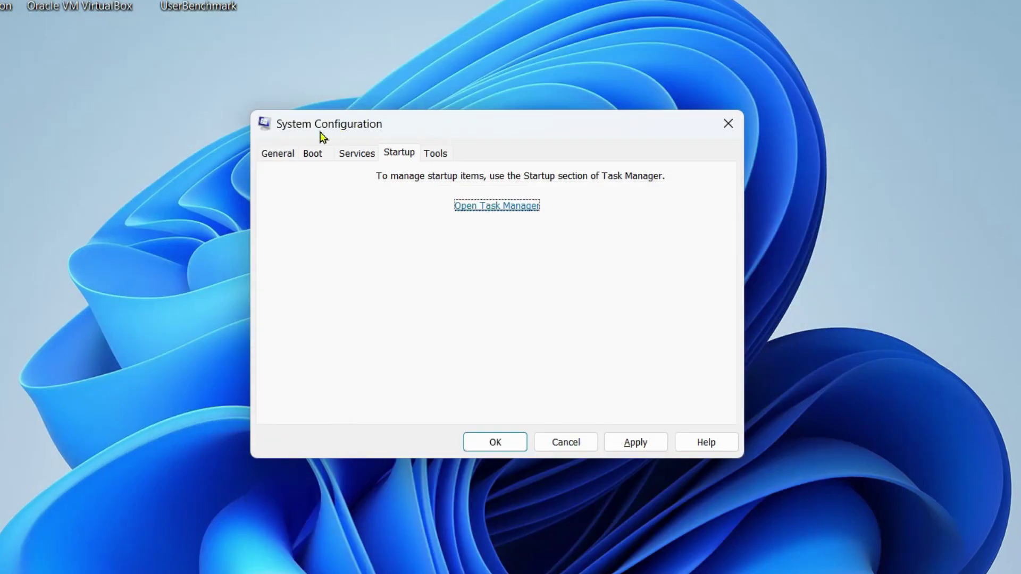
Step: Recheck the Services tab shows all third-party services unchecked, then confirm with OK
left_click(357, 154)
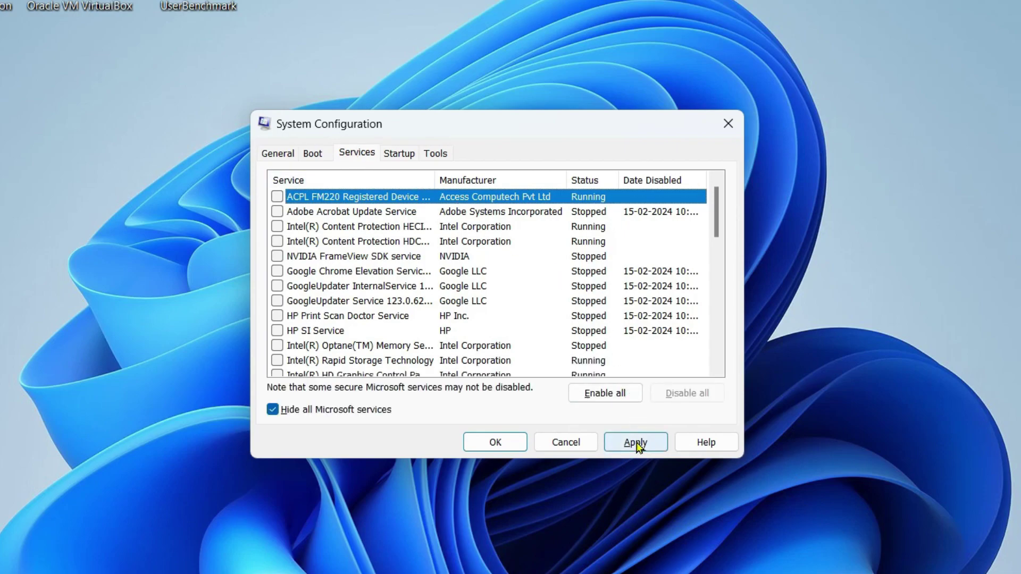
left_click(506, 449)
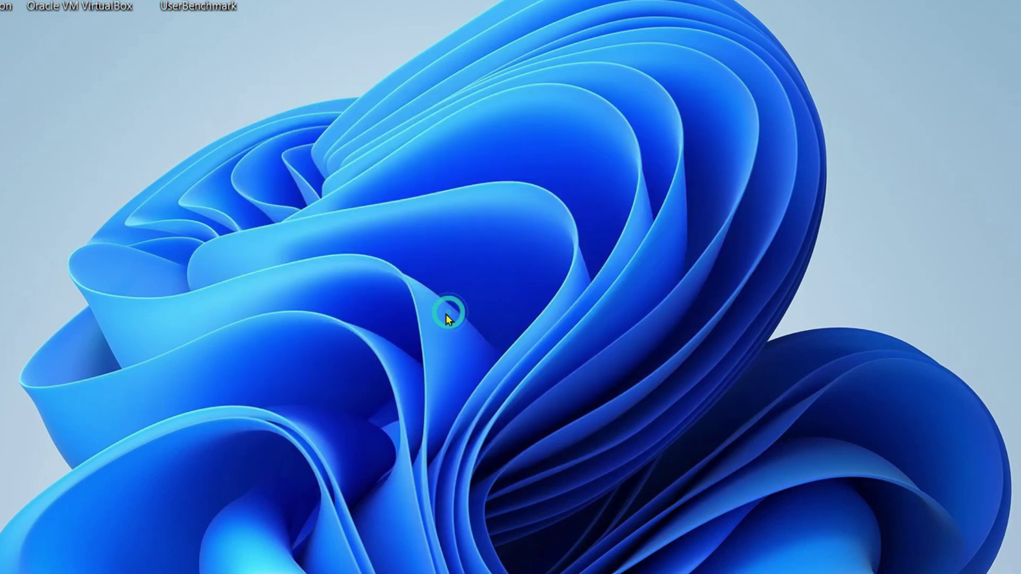